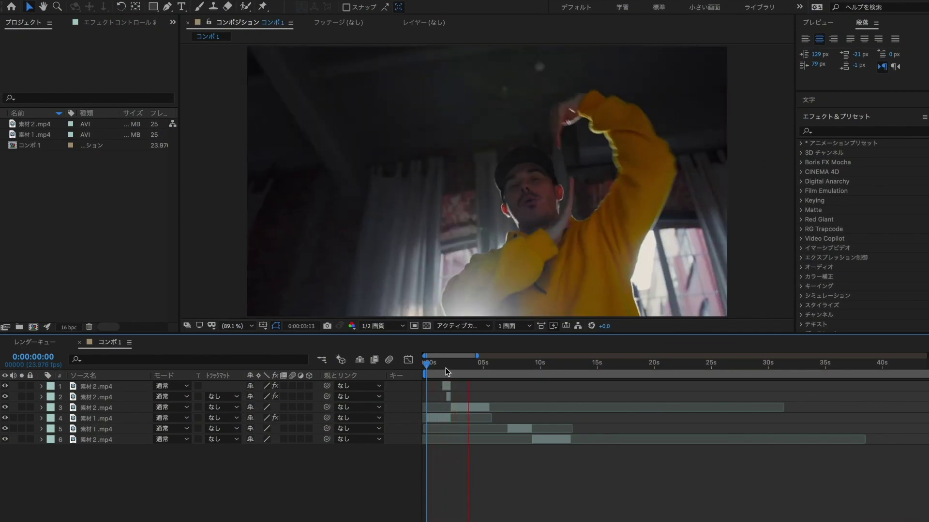
Step: Stop the preview and scrub the early hoodie layers around 0:00:01:20–0:00:02:07
{"action": "key", "text": "space"}
{"action": "scroll", "coordinate": [454, 397], "scroll_direction": "up", "scroll_amount": 3}
{"action": "scroll", "coordinate": [453, 398], "scroll_direction": "up", "scroll_amount": 2}
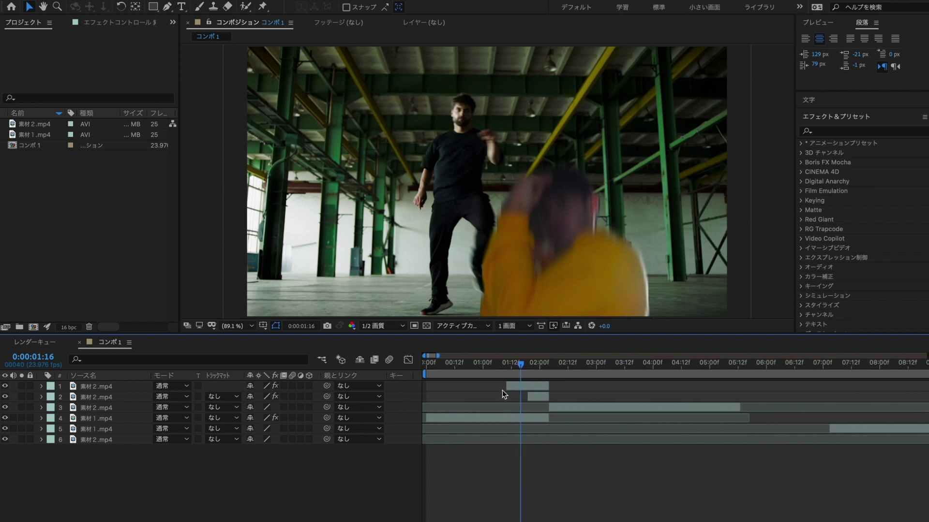
{"action": "left_click", "coordinate": [528, 387]}
{"action": "left_click_drag", "start_coordinate": [527, 371], "coordinate": [540, 371]}
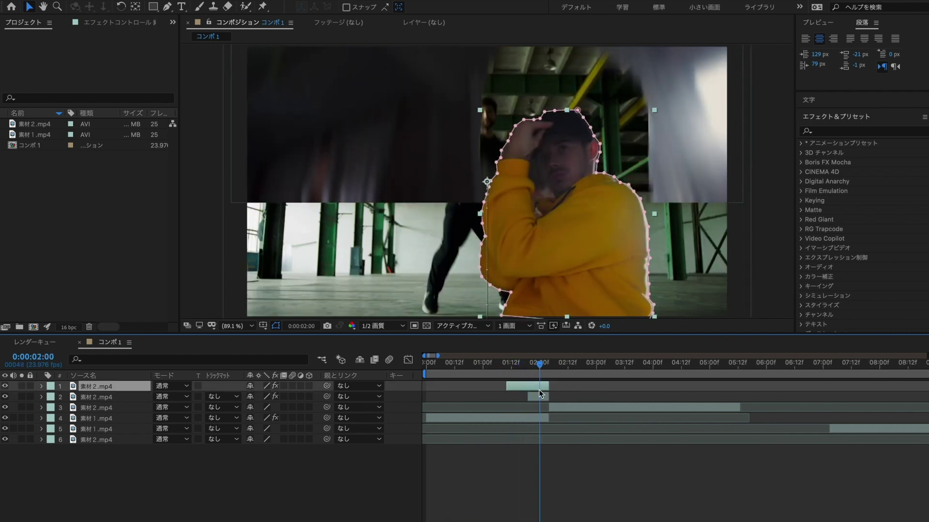
{"action": "left_click", "coordinate": [539, 396]}
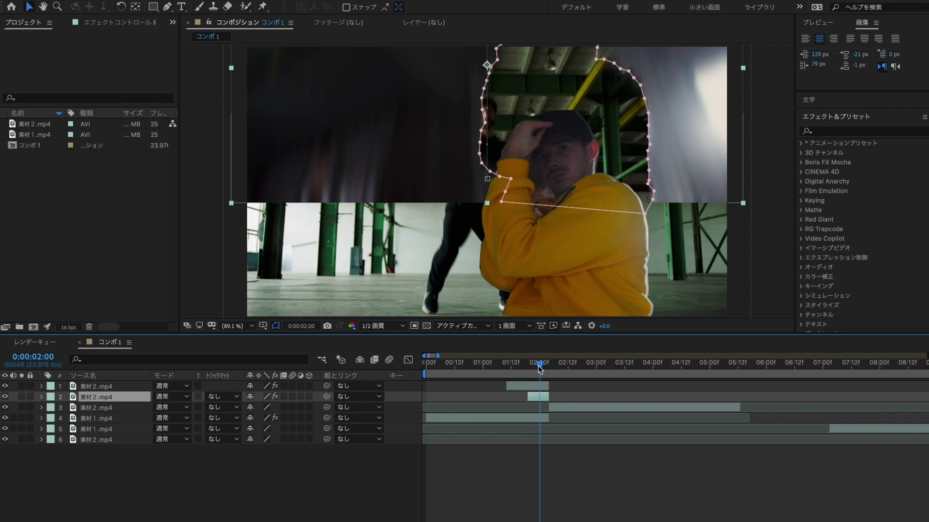
{"action": "left_click_drag", "start_coordinate": [539, 367], "coordinate": [565, 366]}
{"action": "left_click", "coordinate": [607, 476]}
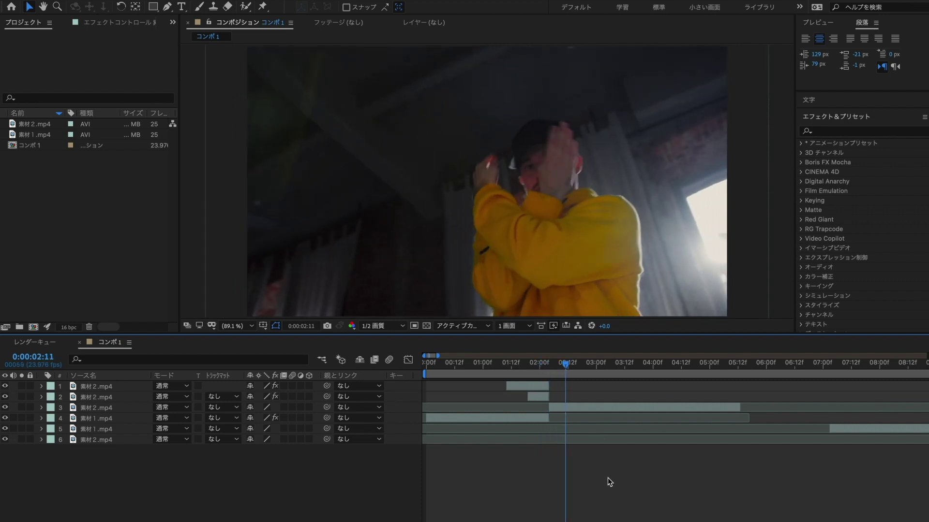
Step: Zoom the timeline and set the current time to 0:00:09:07
{"action": "key", "text": "minus"}
{"action": "left_click_drag", "start_coordinate": [545, 365], "coordinate": [571, 365]}
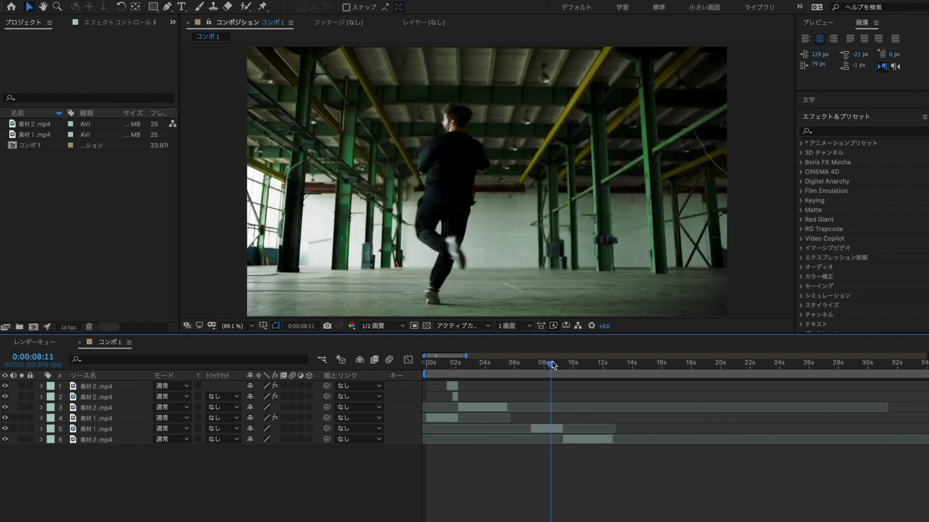
{"action": "left_click_drag", "start_coordinate": [570, 364], "coordinate": [566, 365]}
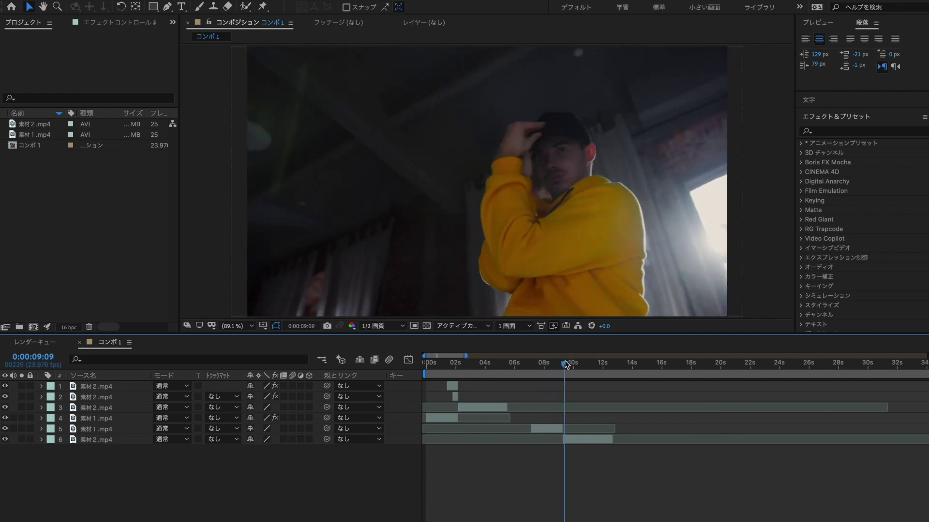
{"action": "key", "text": "equal"}
{"action": "key", "text": "equal"}
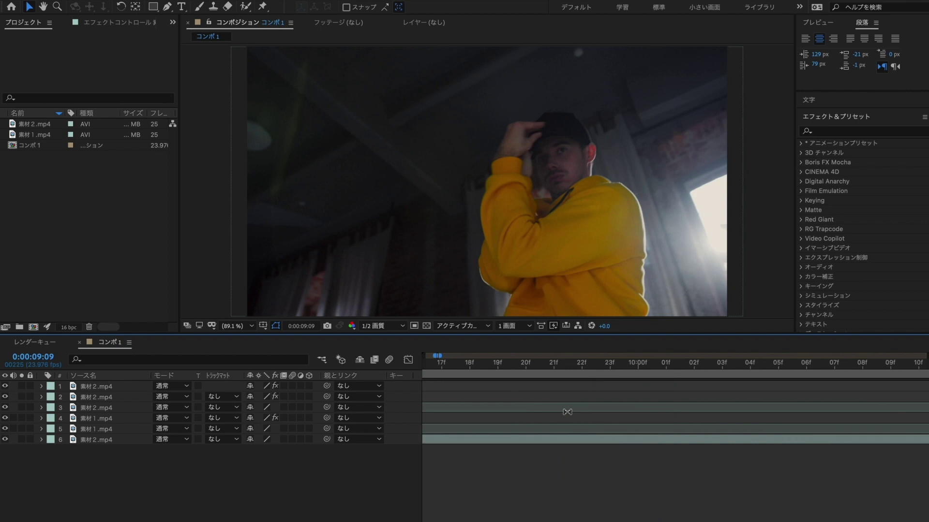
{"action": "key", "text": "equal"}
{"action": "left_click_drag", "start_coordinate": [660, 363], "coordinate": [657, 364]}
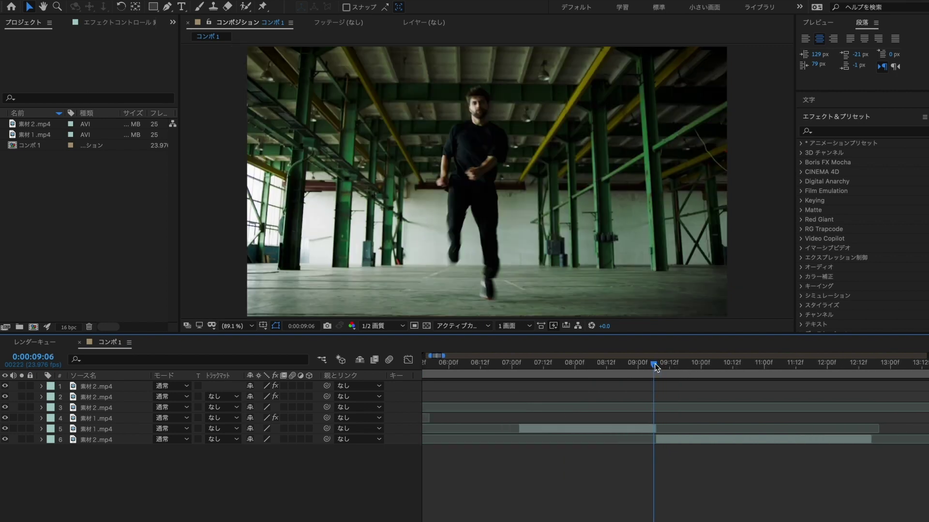
Step: Duplicate hoodie layer 6 and hide the new copy, layer 7
{"action": "left_click", "coordinate": [660, 439]}
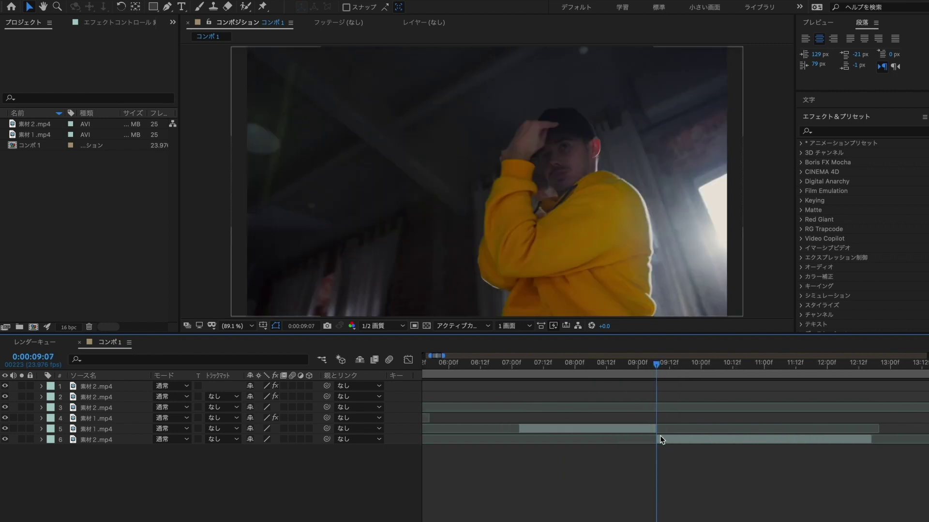
{"action": "key", "text": "ctrl+d"}
{"action": "key", "text": "equal"}
{"action": "key", "text": "equal"}
{"action": "left_click", "coordinate": [616, 496]}
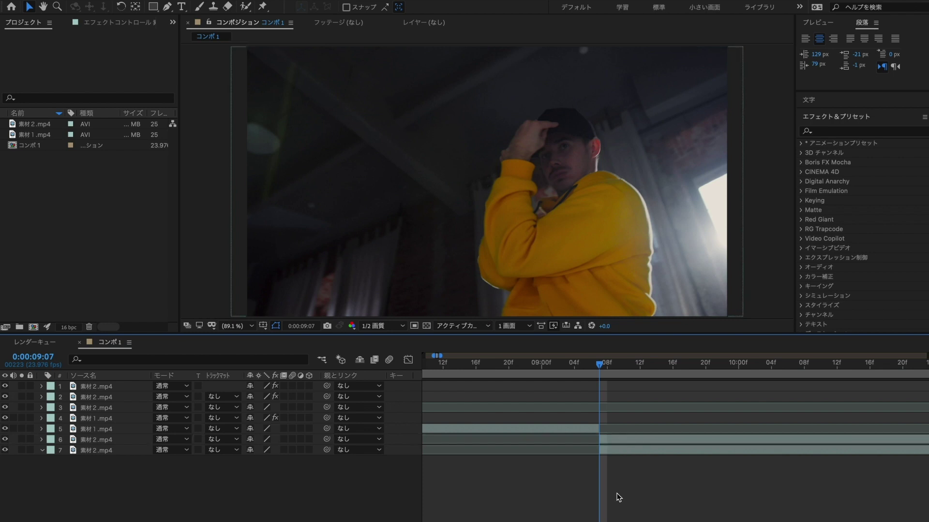
{"action": "left_click", "coordinate": [618, 451]}
{"action": "left_click", "coordinate": [5, 450]}
{"action": "left_click", "coordinate": [603, 439]}
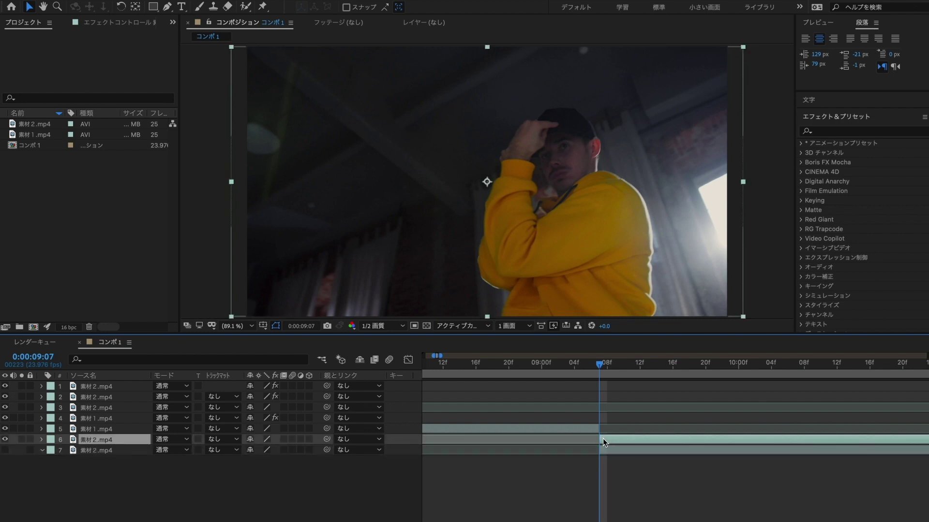
Step: Apply Time > Freeze Frame to layer 6 at the current frame
{"action": "right_click", "coordinate": [603, 439]}
{"action": "mouse_move", "coordinate": [638, 292]}
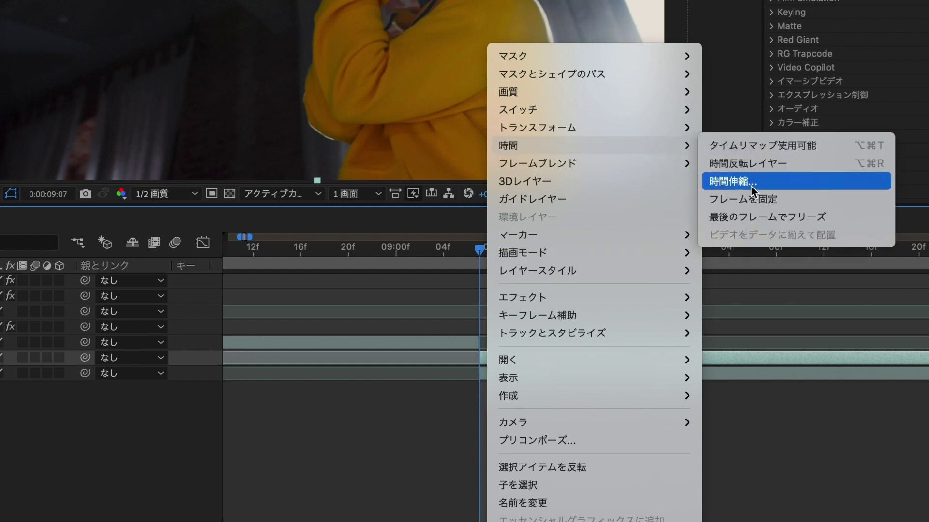
{"action": "left_click", "coordinate": [757, 198]}
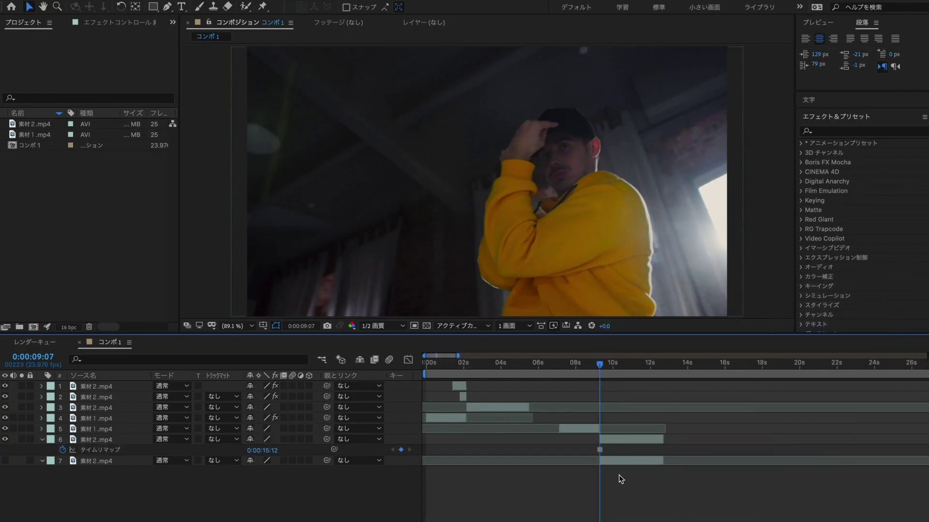
Step: Scrub ahead to confirm the frame holds, then return to the 0:00:09:07 keyframe
{"action": "scroll", "coordinate": [619, 475], "scroll_direction": "right", "scroll_amount": 3}
{"action": "key", "text": "Page_Down"}
{"action": "left_click_drag", "start_coordinate": [617, 365], "coordinate": [610, 378]}
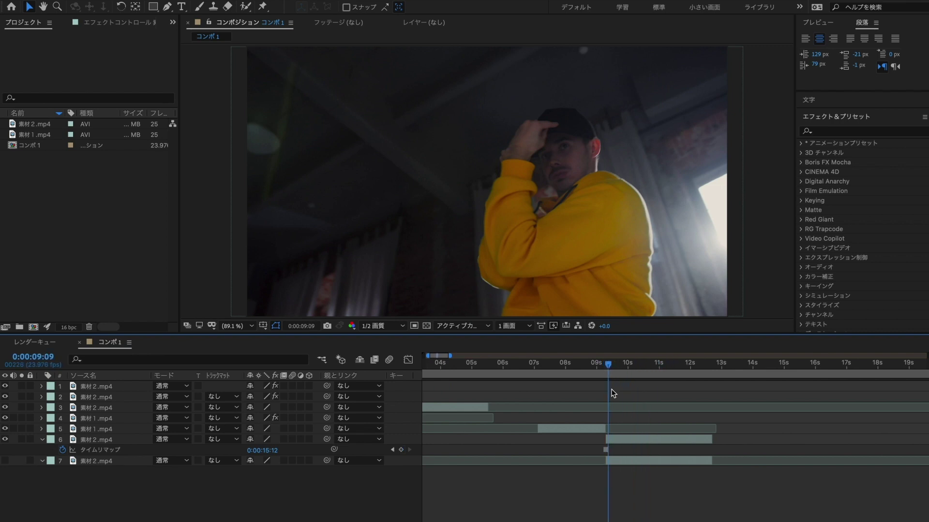
{"action": "left_click", "coordinate": [615, 439]}
{"action": "scroll", "coordinate": [616, 440], "scroll_direction": "up", "scroll_amount": 3}
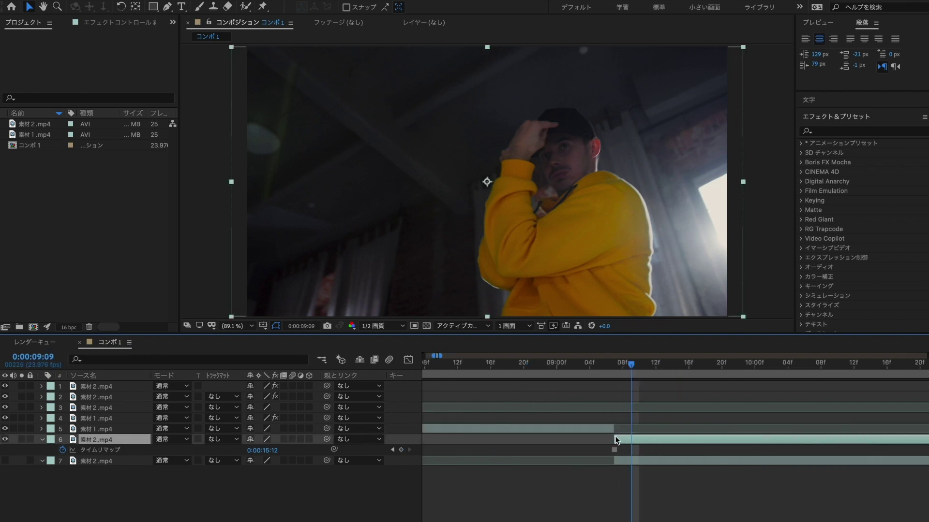
{"action": "left_click_drag", "start_coordinate": [620, 366], "coordinate": [615, 366]}
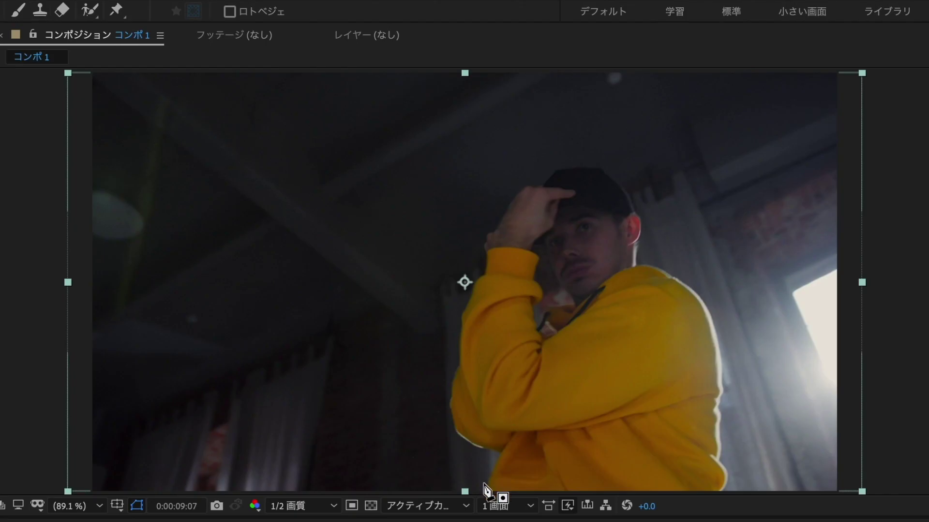
Step: Start the Pen mask at the sweater's bottom, tracing up the left side and raised hand
{"action": "left_click", "coordinate": [487, 489]}
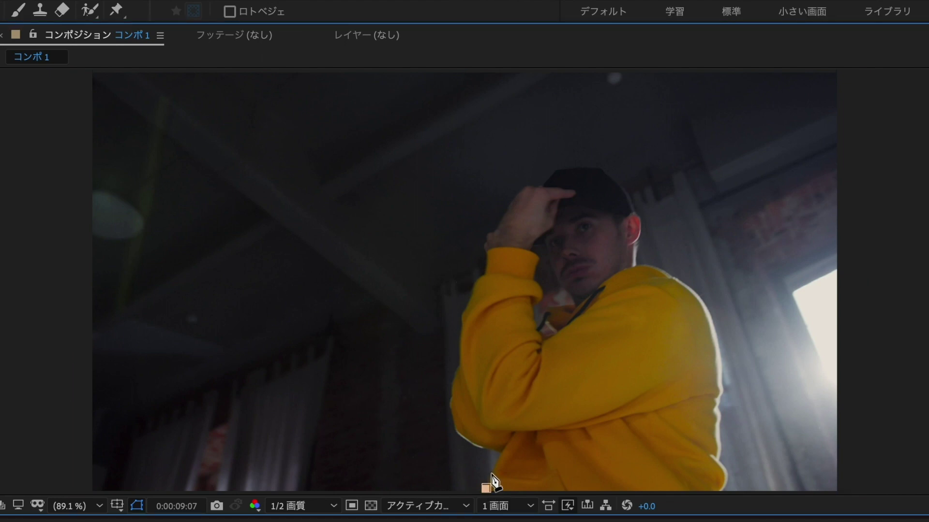
{"action": "left_click", "coordinate": [500, 454]}
{"action": "left_click", "coordinate": [486, 447]}
{"action": "left_click", "coordinate": [473, 444]}
{"action": "left_click", "coordinate": [462, 435]}
{"action": "left_click", "coordinate": [452, 421]}
{"action": "left_click", "coordinate": [458, 365]}
{"action": "left_click", "coordinate": [460, 314]}
{"action": "left_click", "coordinate": [485, 271]}
{"action": "left_click", "coordinate": [505, 213]}
{"action": "left_click", "coordinate": [531, 182]}
Step: Trace the mask over the cap, down the shoulder and right side, and close it
{"action": "left_click", "coordinate": [568, 167]}
{"action": "left_click", "coordinate": [635, 206]}
{"action": "left_click", "coordinate": [667, 274]}
{"action": "left_click", "coordinate": [706, 305]}
{"action": "left_click", "coordinate": [720, 363]}
{"action": "left_click", "coordinate": [724, 414]}
{"action": "left_click", "coordinate": [729, 474]}
{"action": "key", "text": "comma"}
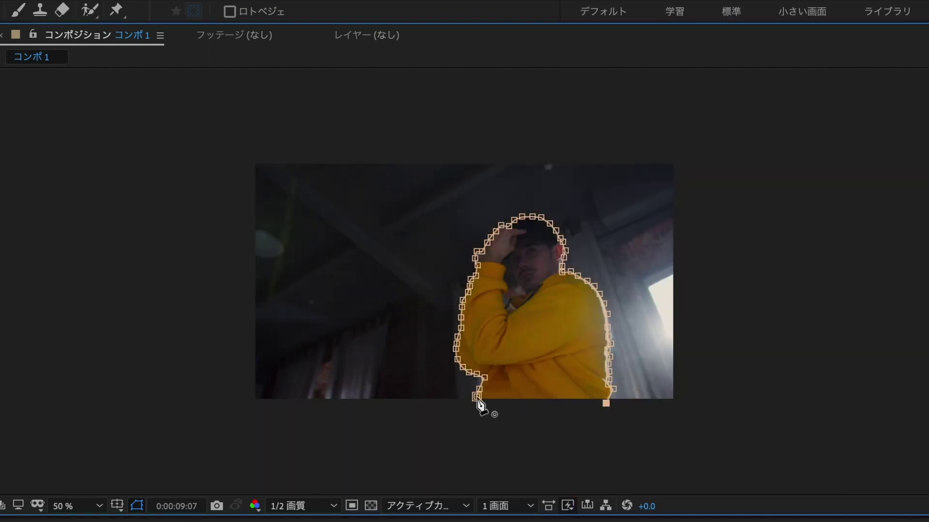
{"action": "left_click", "coordinate": [476, 397]}
Step: Restore the normal panel layout and fit the composition to the view
{"action": "key", "text": "grave"}
{"action": "left_click", "coordinate": [237, 326]}
{"action": "left_click", "coordinate": [240, 268]}
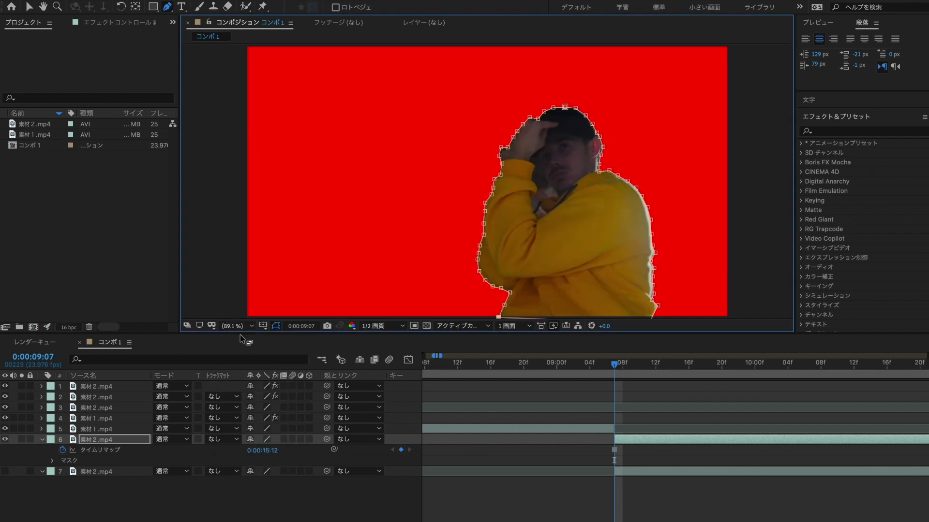
Step: Duplicate the masked hoodie layer 6 with the Selection tool active
{"action": "left_click", "coordinate": [28, 7]}
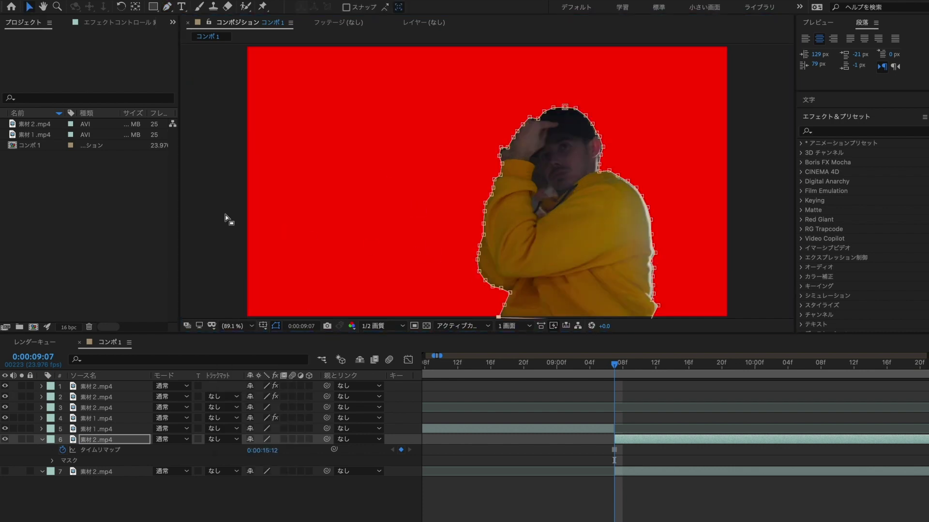
{"action": "left_click", "coordinate": [590, 484]}
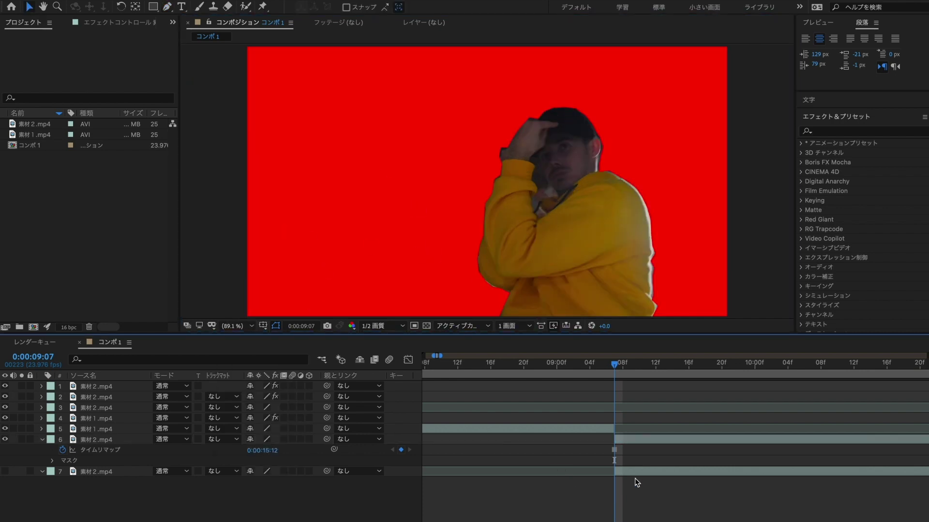
{"action": "left_click", "coordinate": [623, 442]}
{"action": "key", "text": "ctrl+d"}
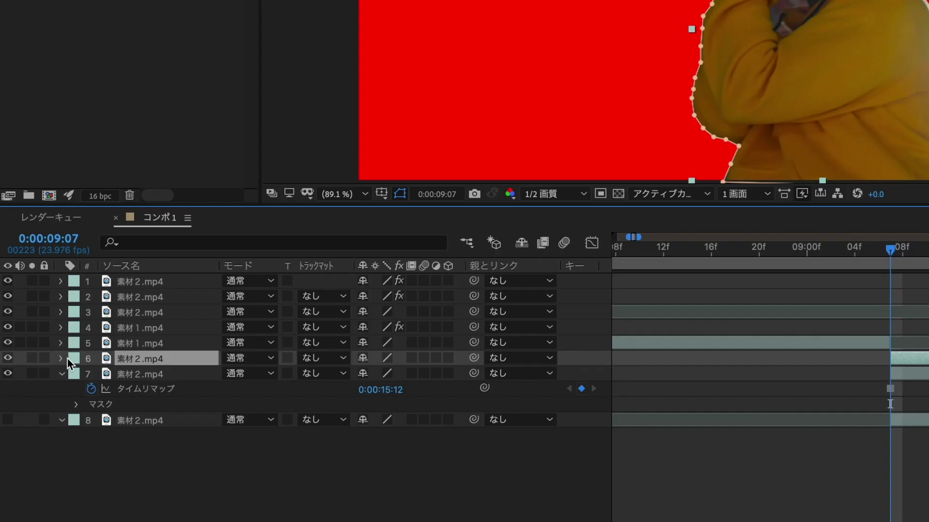
Step: Invert layer 6's Mask 1 to bring back the warehouse background
{"action": "left_click", "coordinate": [61, 359]}
{"action": "left_click", "coordinate": [76, 389]}
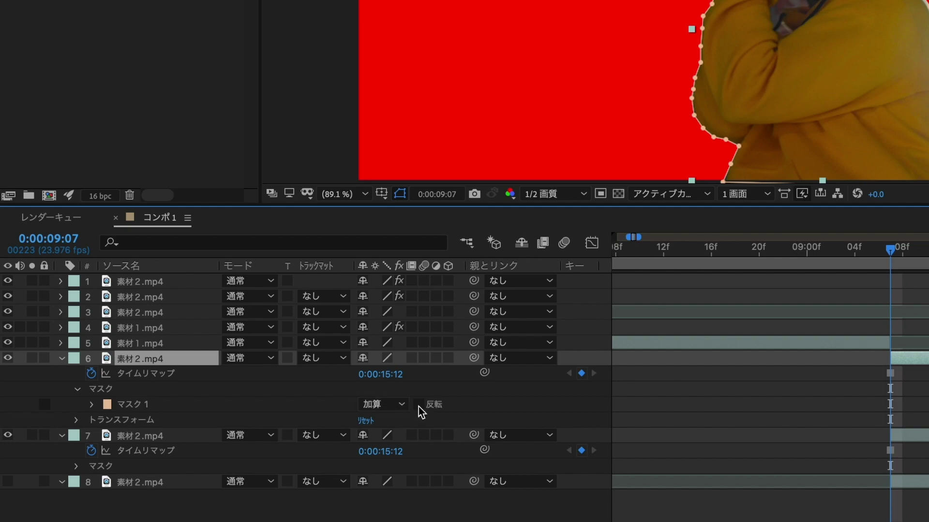
{"action": "left_click", "coordinate": [419, 406]}
{"action": "left_click", "coordinate": [343, 465]}
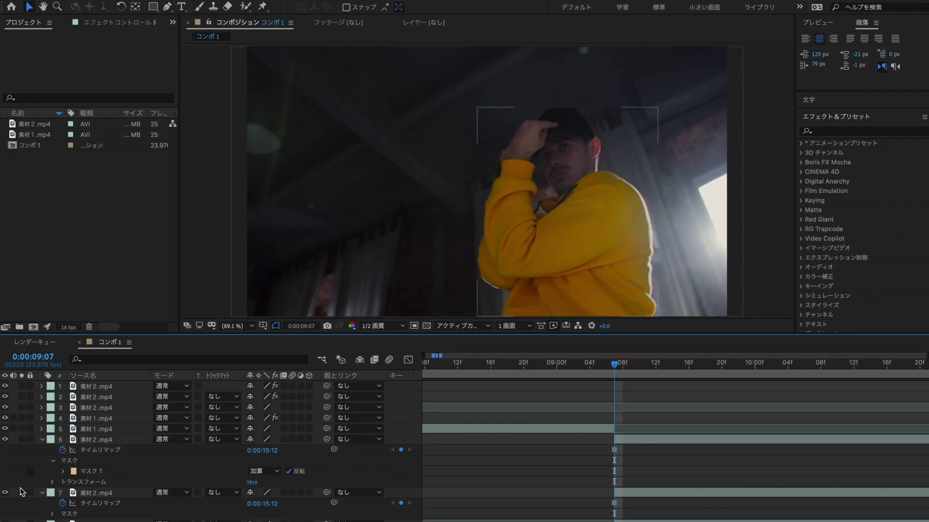
Step: Show layer 7, toggle layer 6 to check the cutout, and collapse both layers
{"action": "left_click", "coordinate": [5, 492]}
{"action": "left_click", "coordinate": [4, 439]}
{"action": "left_click", "coordinate": [4, 439]}
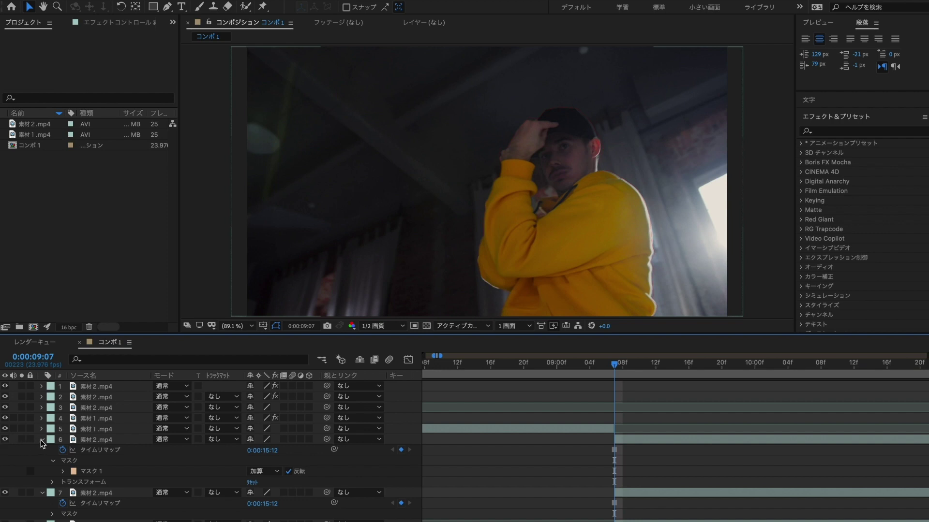
{"action": "left_click", "coordinate": [41, 439]}
{"action": "left_click", "coordinate": [42, 451]}
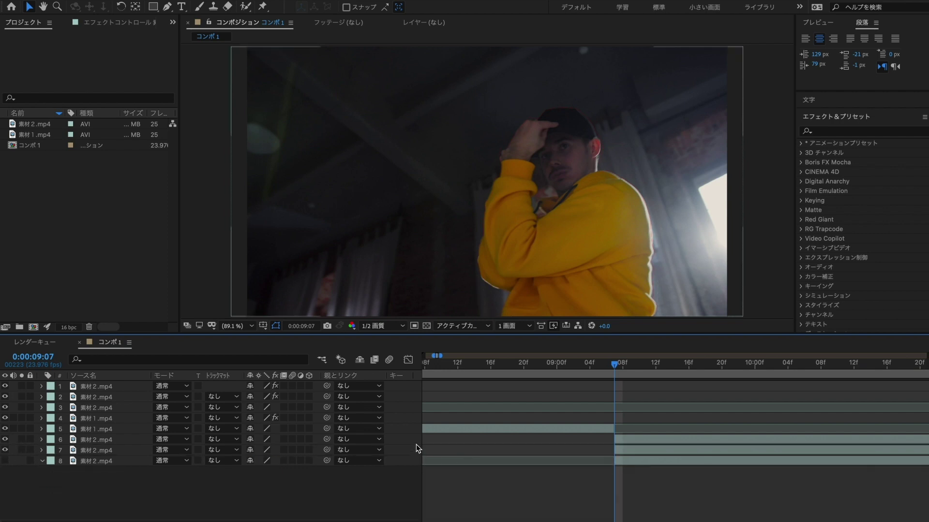
Step: Move hoodie layers 6 and 7 above 素材1.mp4 in the layer stack
{"action": "left_click_drag", "start_coordinate": [416, 443], "coordinate": [415, 448]}
{"action": "left_click_drag", "start_coordinate": [138, 440], "coordinate": [135, 426]}
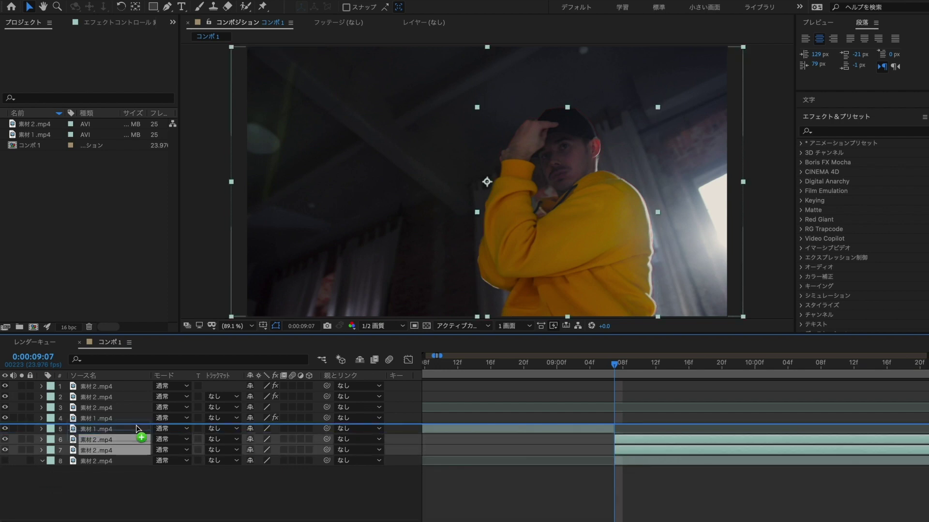
{"action": "left_click", "coordinate": [599, 386]}
Step: Make the cutout layer start at 0:00:09:00 and reveal its Position of 960.0,540.0
{"action": "left_click_drag", "start_coordinate": [613, 364], "coordinate": [493, 373]}
{"action": "scroll", "coordinate": [523, 429], "scroll_direction": "up", "scroll_amount": 2}
{"action": "scroll", "coordinate": [524, 428], "scroll_direction": "up", "scroll_amount": 2}
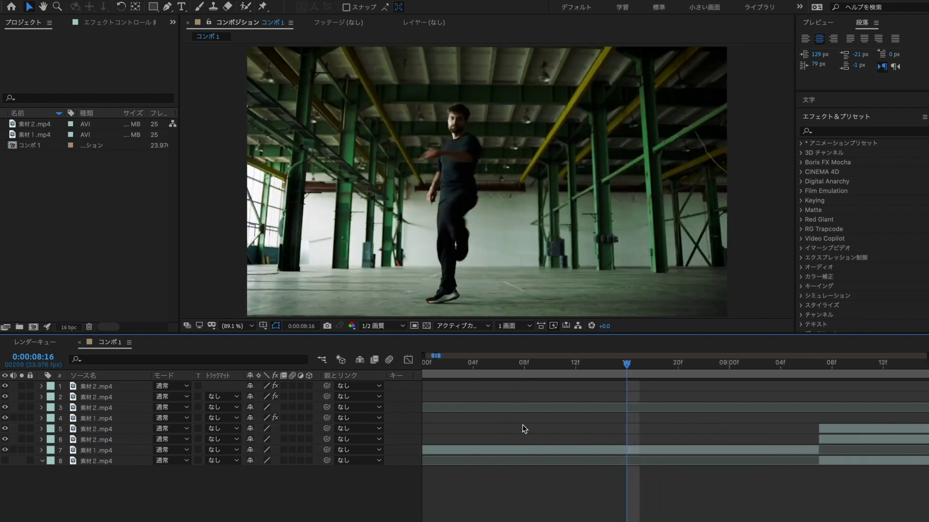
{"action": "scroll", "coordinate": [524, 428], "scroll_direction": "down", "scroll_amount": 2}
{"action": "left_click_drag", "start_coordinate": [576, 366], "coordinate": [614, 367]}
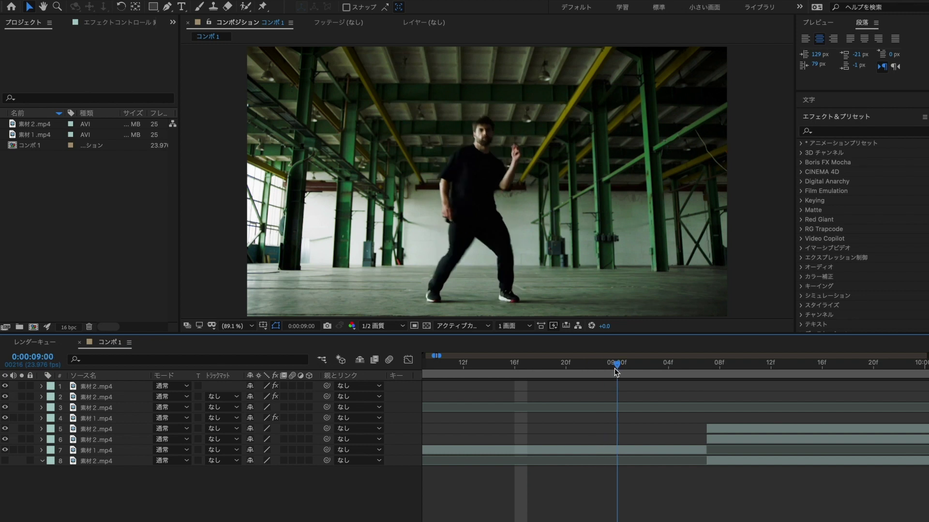
{"action": "left_click_drag", "start_coordinate": [706, 439], "coordinate": [630, 447]}
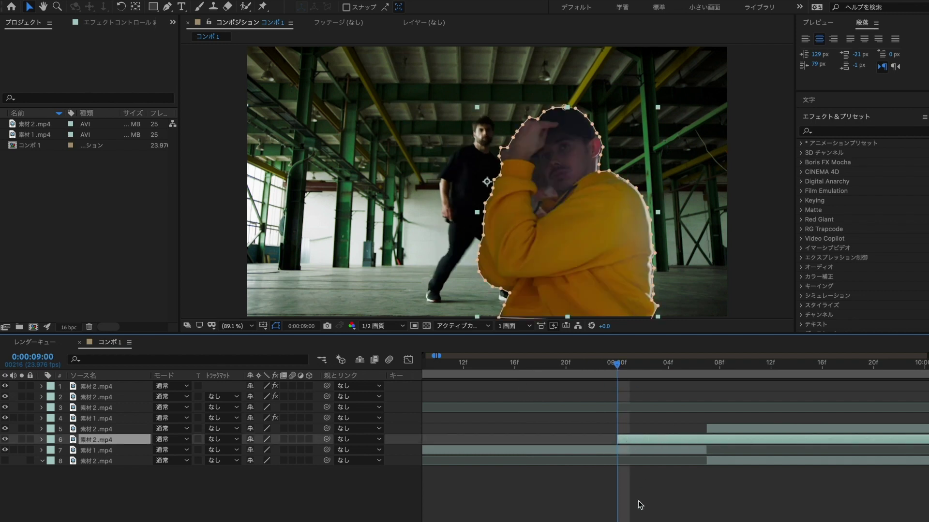
{"action": "scroll", "coordinate": [626, 481], "scroll_direction": "right", "scroll_amount": 2}
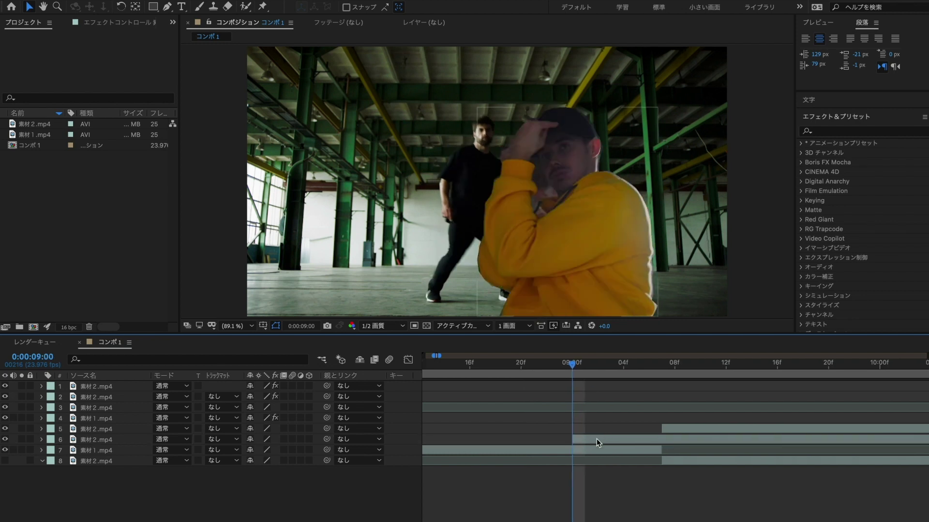
{"action": "key", "text": "p"}
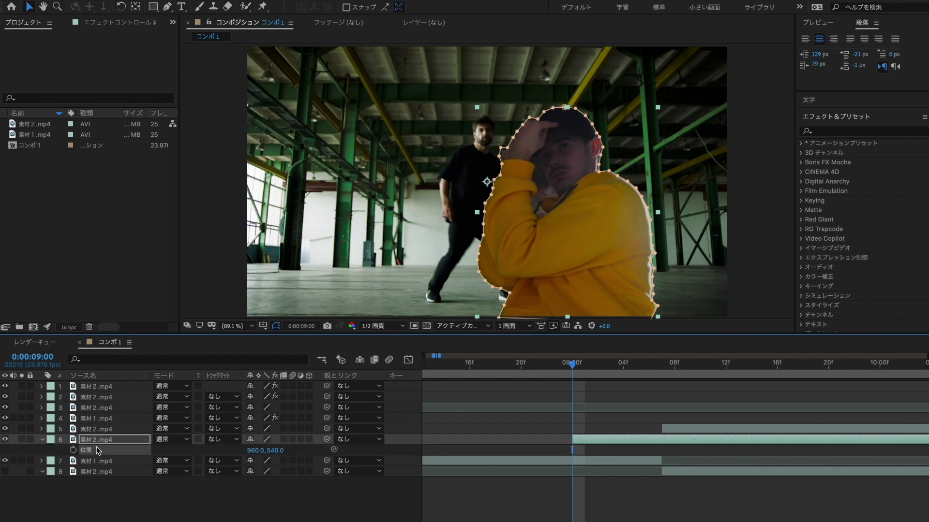
Step: Start Position keyframing on the cutout and shift the layer to begin earlier
{"action": "left_click", "coordinate": [73, 450]}
{"action": "left_click_drag", "start_coordinate": [572, 367], "coordinate": [634, 367]}
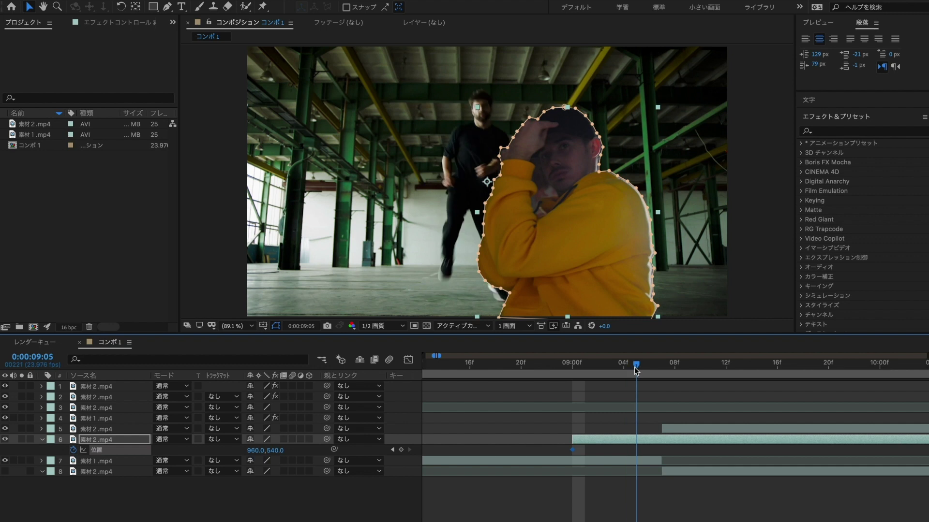
{"action": "left_click_drag", "start_coordinate": [651, 440], "coordinate": [588, 444]}
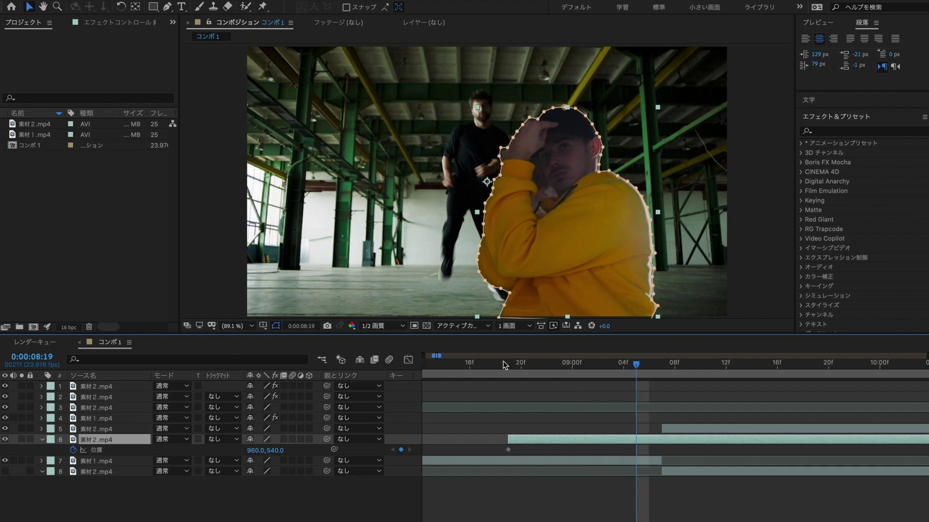
{"action": "left_click_drag", "start_coordinate": [508, 367], "coordinate": [609, 366]}
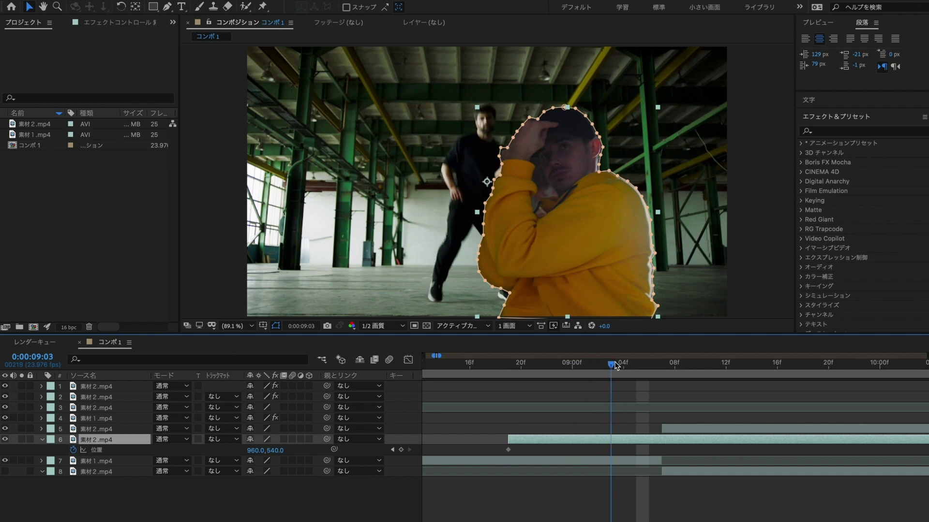
Step: Add a second keyframe at 960,540 and lower the first keyframe to 960,1419
{"action": "left_click", "coordinate": [401, 449]}
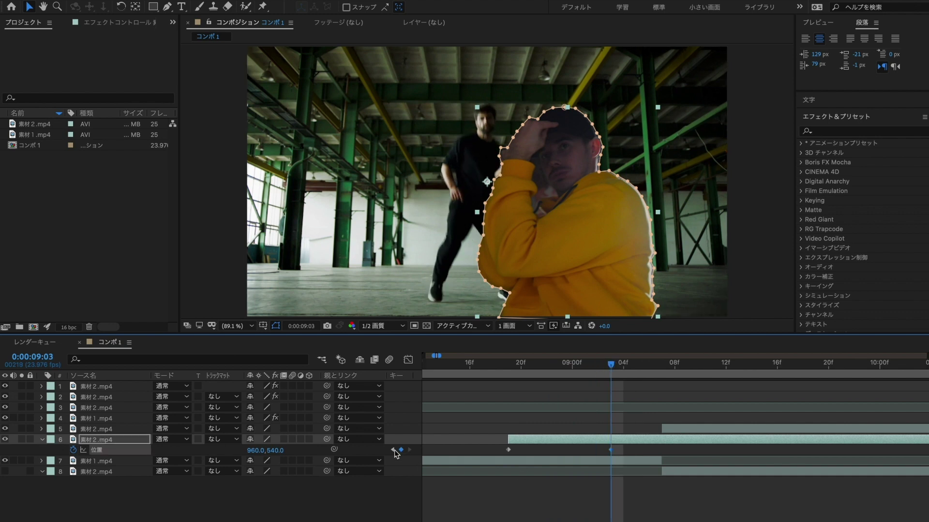
{"action": "left_click", "coordinate": [393, 450]}
{"action": "left_click_drag", "start_coordinate": [278, 450], "coordinate": [543, 482]}
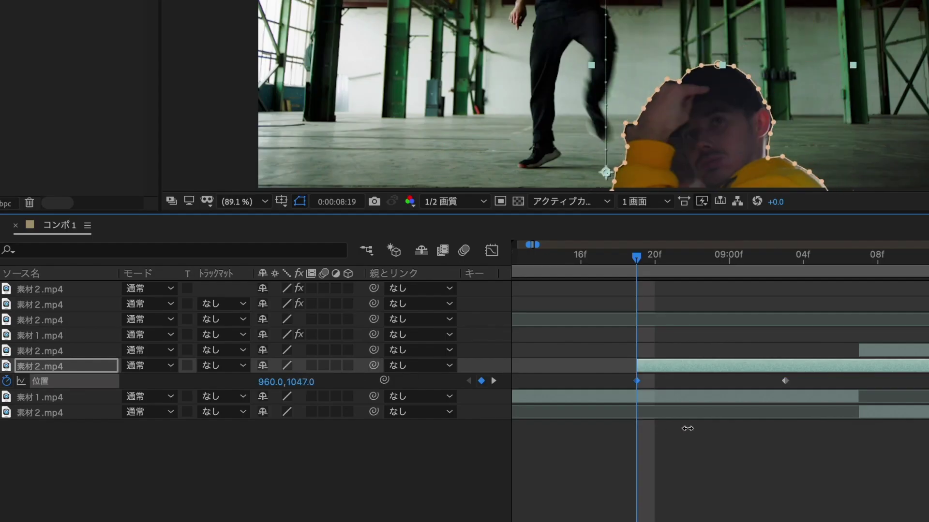
{"action": "left_click_drag", "start_coordinate": [688, 428], "coordinate": [921, 471]}
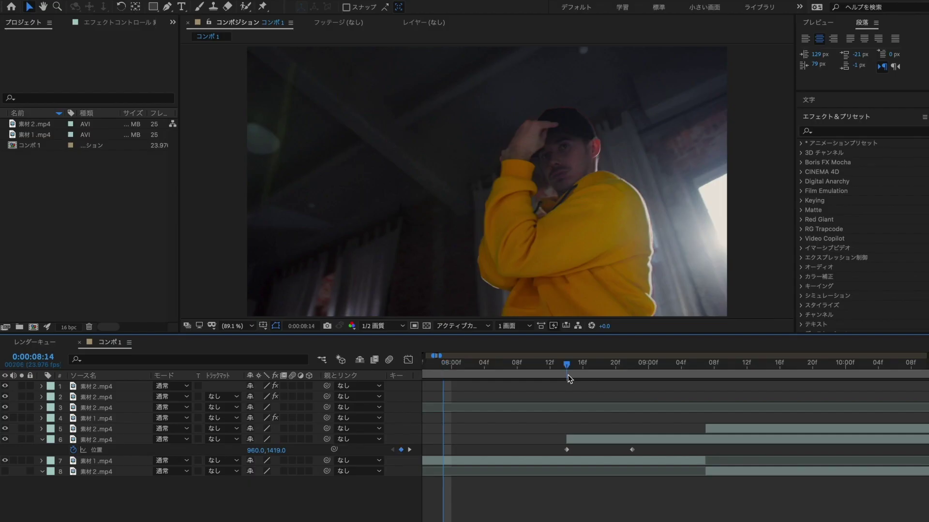
{"action": "left_click_drag", "start_coordinate": [564, 366], "coordinate": [567, 373]}
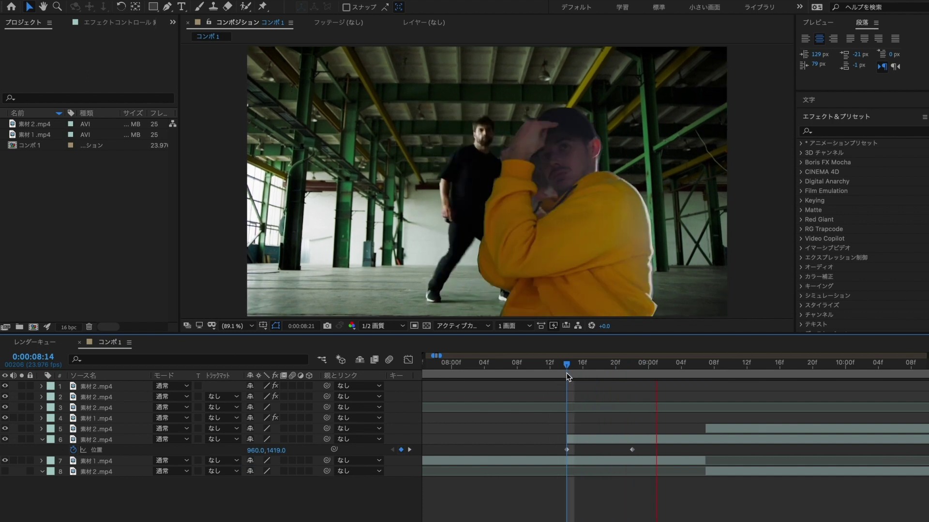
{"action": "left_click", "coordinate": [588, 441]}
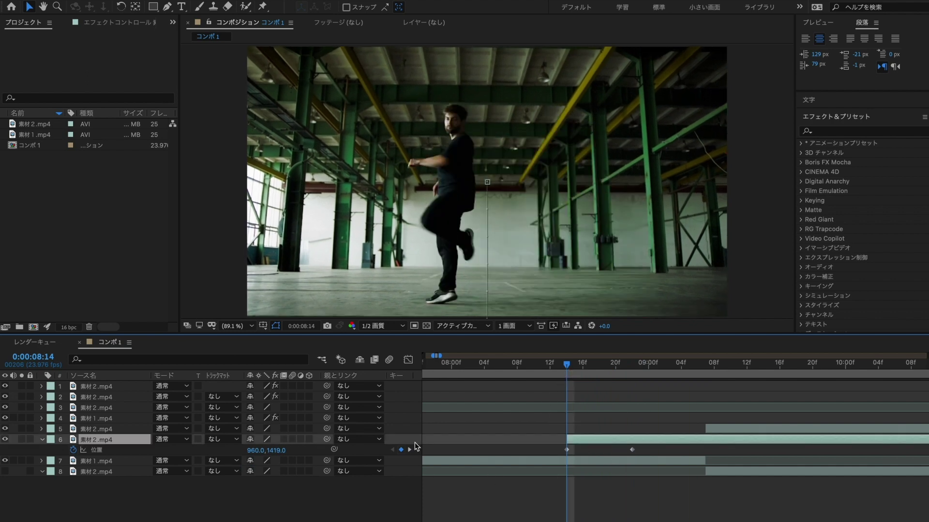
Step: Apply ブラー (ガウス) from an 'ブラー' search to the cutout, vertical with edge pixels repeated
{"action": "left_click", "coordinate": [43, 439]}
{"action": "left_click", "coordinate": [42, 439]}
{"action": "left_click", "coordinate": [532, 470]}
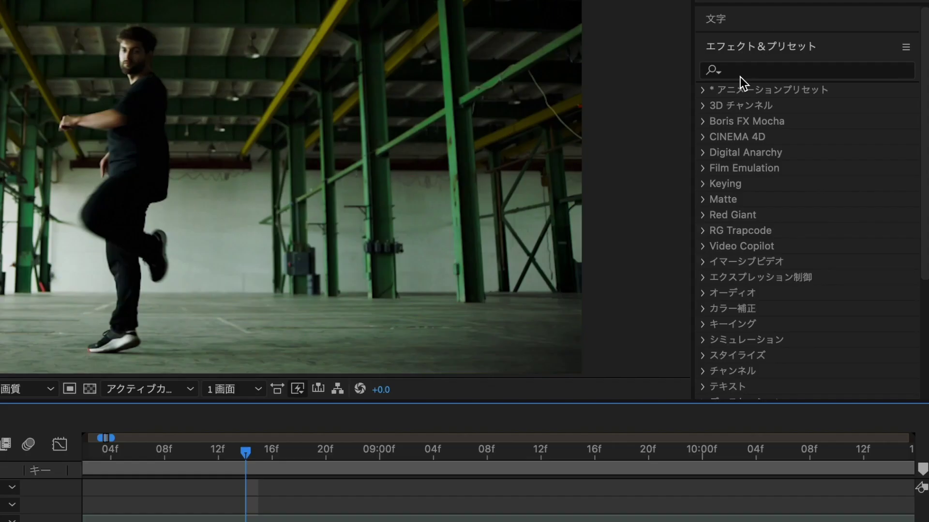
{"action": "left_click", "coordinate": [739, 75]}
{"action": "type", "text": "ブラー"}
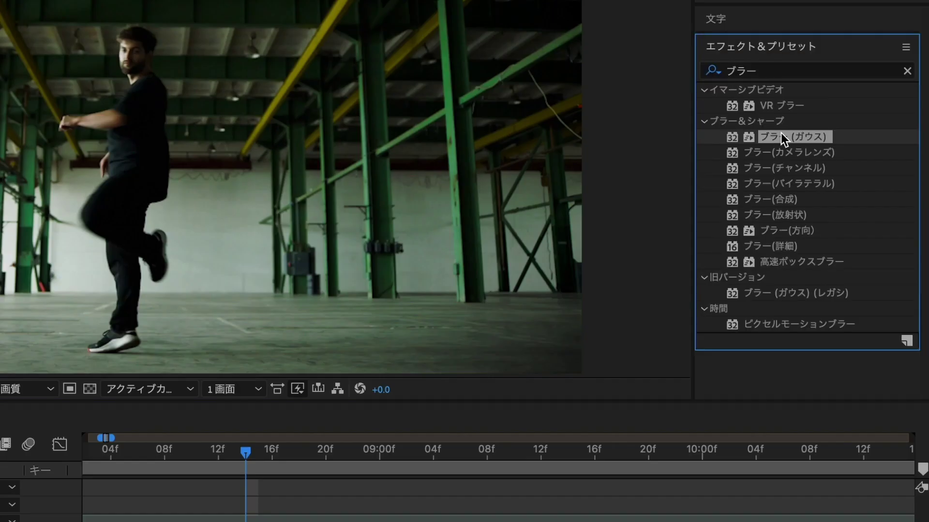
{"action": "left_click_drag", "start_coordinate": [780, 128], "coordinate": [547, 442]}
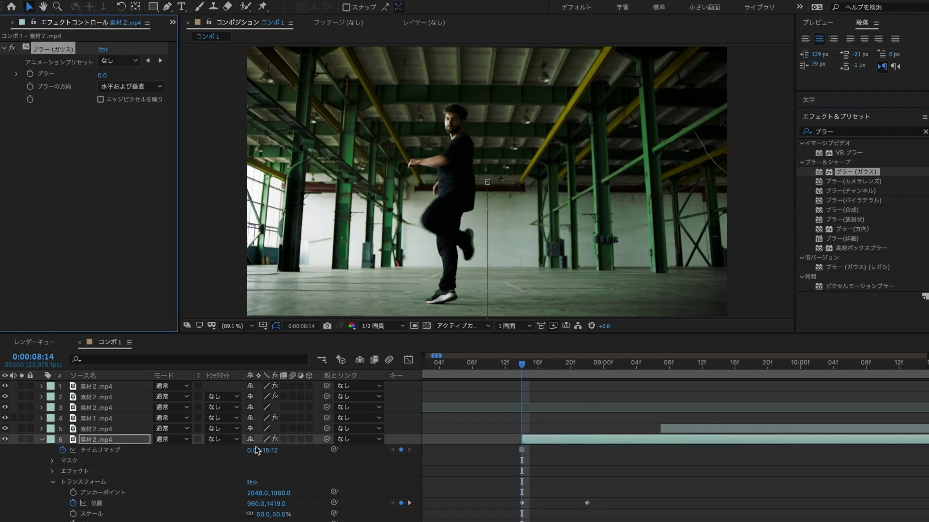
{"action": "left_click", "coordinate": [100, 100]}
{"action": "left_click", "coordinate": [131, 86]}
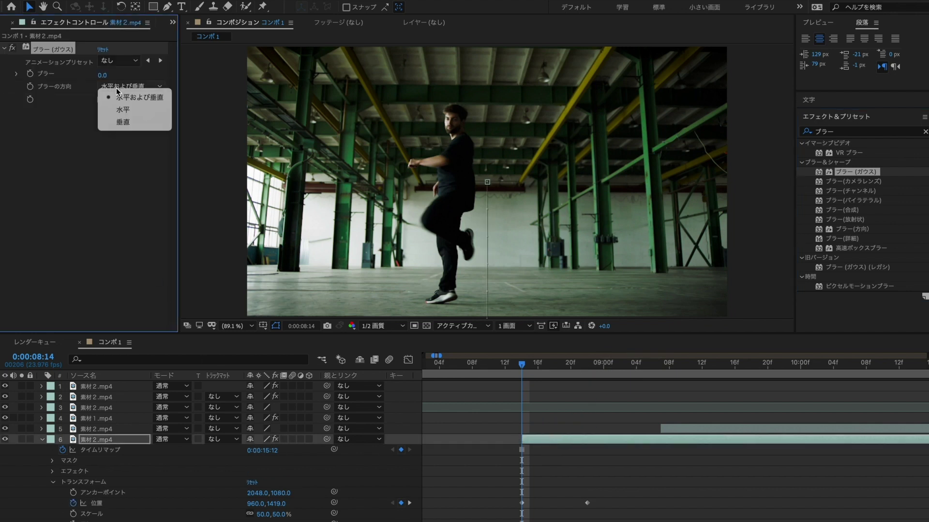
{"action": "left_click", "coordinate": [120, 124]}
Step: Keyframe Blurriness at 0 where the cutout settles and 122.1 two frames earlier
{"action": "left_click_drag", "start_coordinate": [530, 365], "coordinate": [586, 370]}
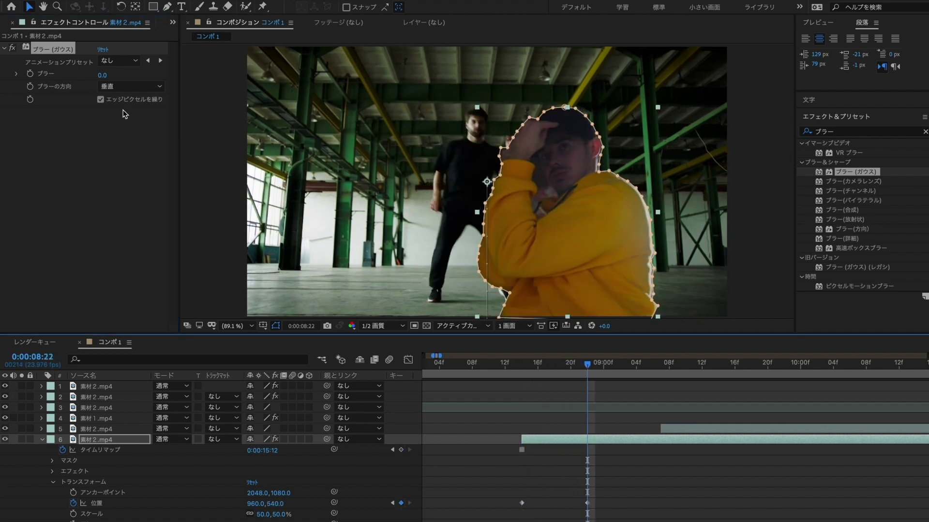
{"action": "left_click", "coordinate": [31, 72]}
{"action": "left_click_drag", "start_coordinate": [586, 368], "coordinate": [570, 367]}
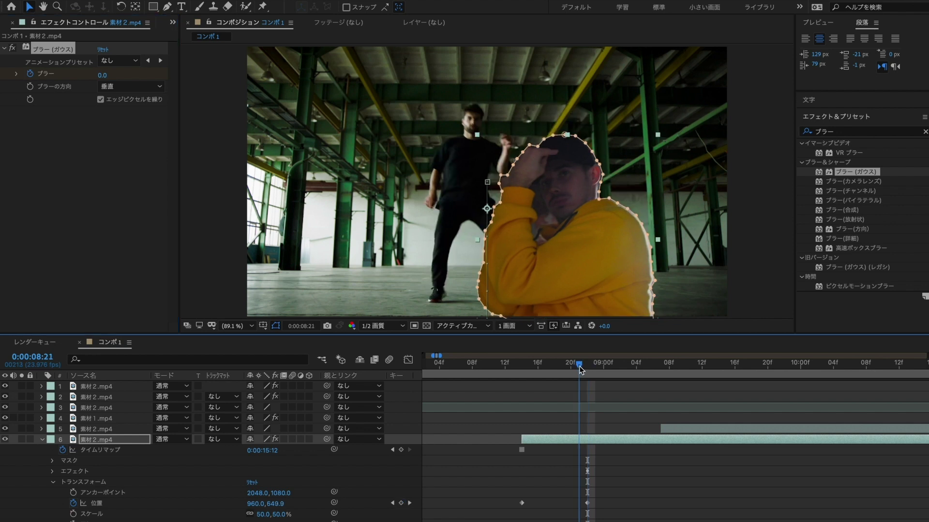
{"action": "left_click_drag", "start_coordinate": [102, 75], "coordinate": [314, 95]}
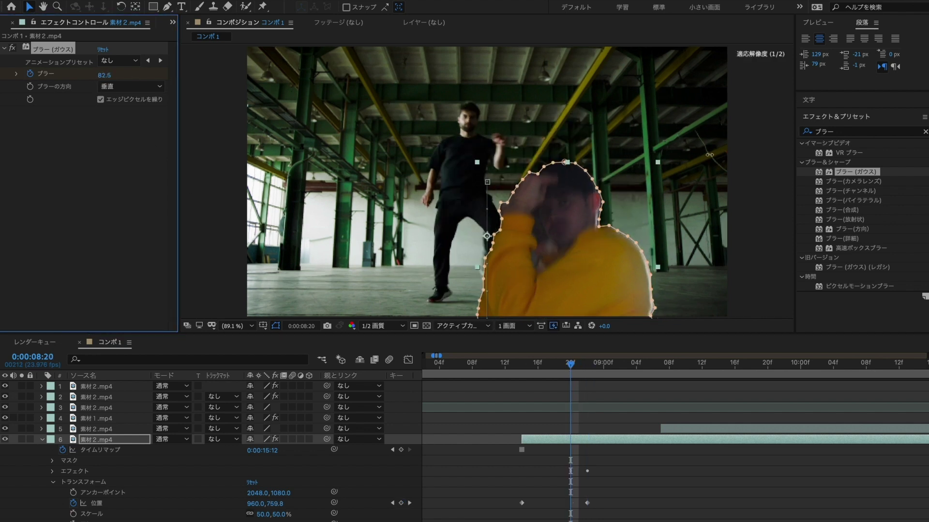
{"action": "mouse_move", "coordinate": [570, 368]}
{"action": "left_mouse_down"}
{"action": "mouse_move", "coordinate": [596, 371]}
{"action": "mouse_move", "coordinate": [504, 368]}
{"action": "mouse_move", "coordinate": [594, 371]}
{"action": "left_mouse_up"}
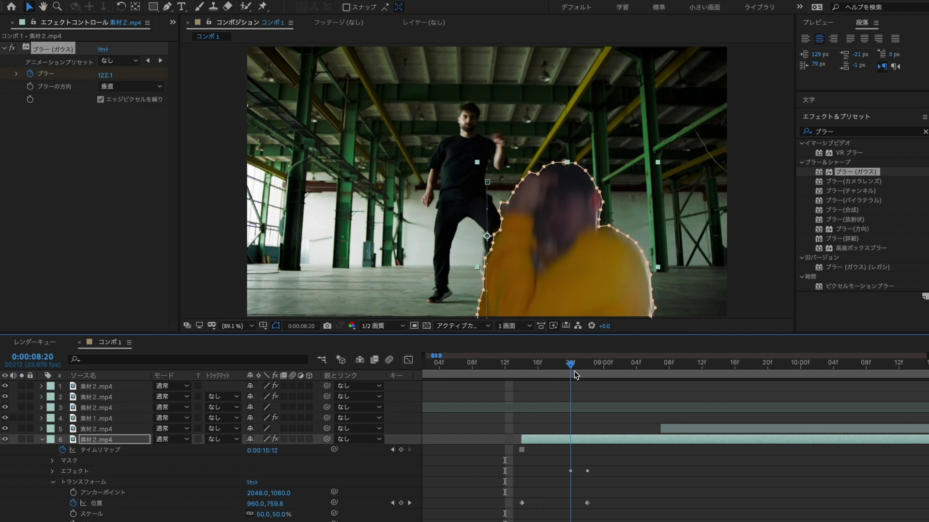
{"action": "left_click_drag", "start_coordinate": [597, 369], "coordinate": [527, 380]}
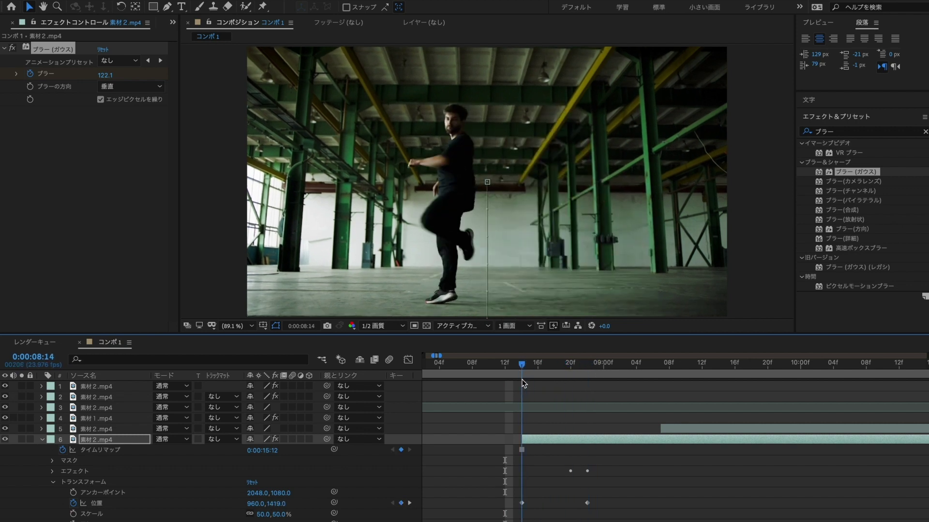
{"action": "left_click", "coordinate": [52, 472]}
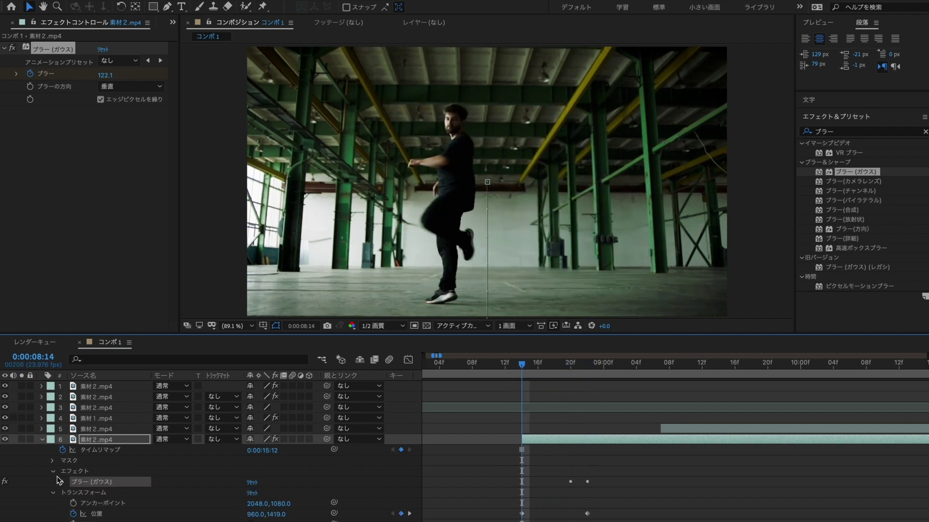
Step: Apply イージーイーズ to the Gaussian Blur keyframes
{"action": "left_click", "coordinate": [62, 482]}
{"action": "scroll", "coordinate": [522, 512], "scroll_direction": "down", "scroll_amount": 3}
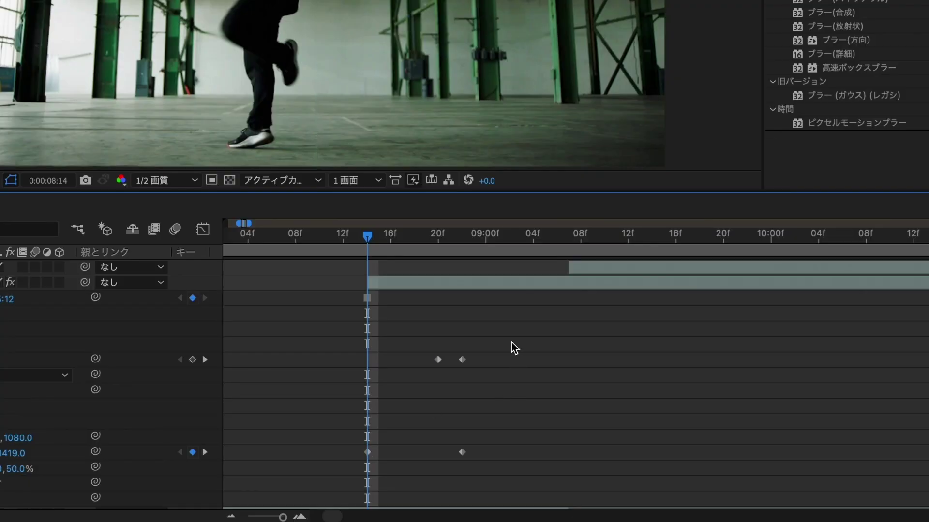
{"action": "left_click_drag", "start_coordinate": [622, 440], "coordinate": [567, 456]}
{"action": "right_click", "coordinate": [439, 359]}
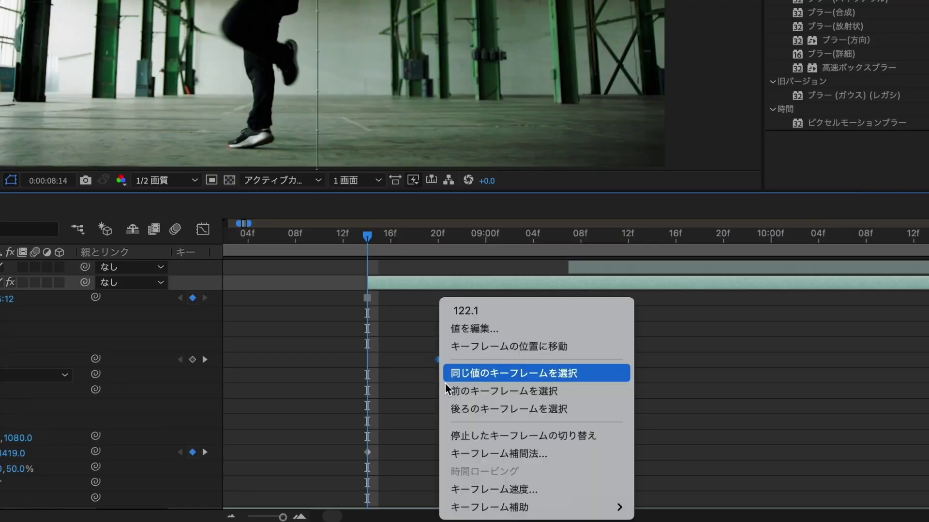
{"action": "mouse_move", "coordinate": [475, 503]}
{"action": "left_click", "coordinate": [678, 365]}
Step: Apply イージーイーズ to both Position keyframes
{"action": "left_click_drag", "start_coordinate": [489, 404], "coordinate": [364, 479]}
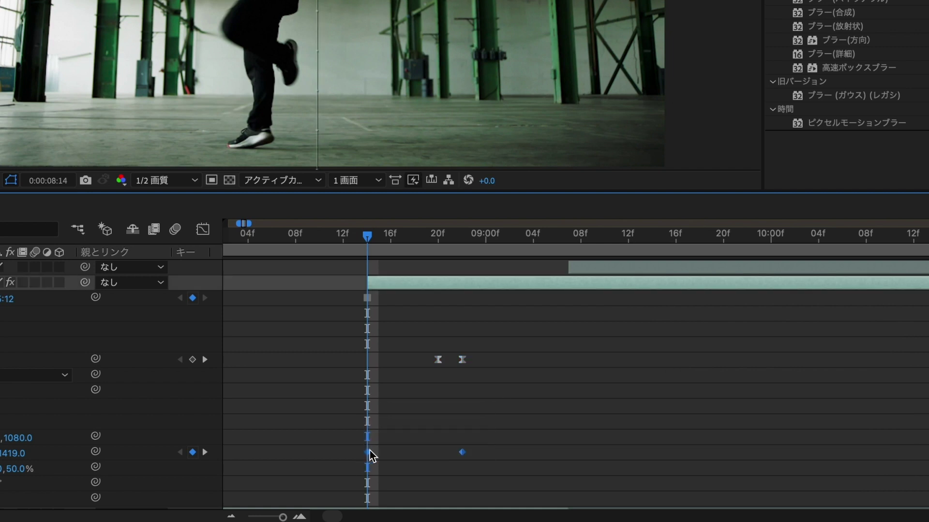
{"action": "right_click", "coordinate": [370, 454]}
{"action": "mouse_move", "coordinate": [422, 508]}
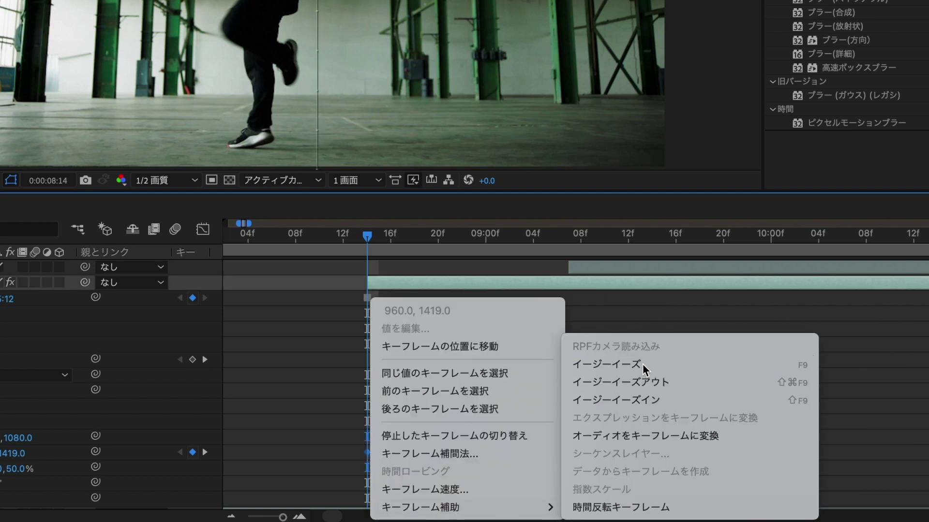
{"action": "left_click", "coordinate": [644, 363]}
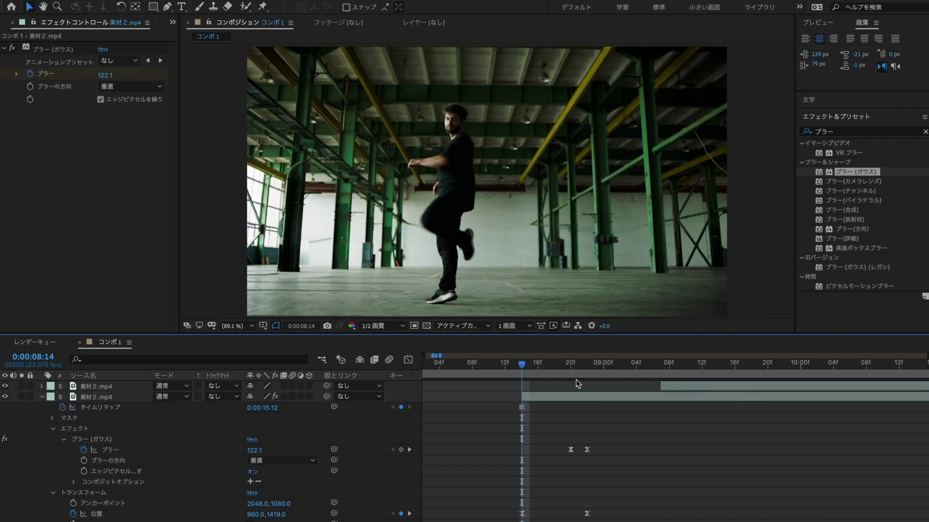
Step: Preview and scrub the transition to the frame where the cutout lands
{"action": "key", "text": "space"}
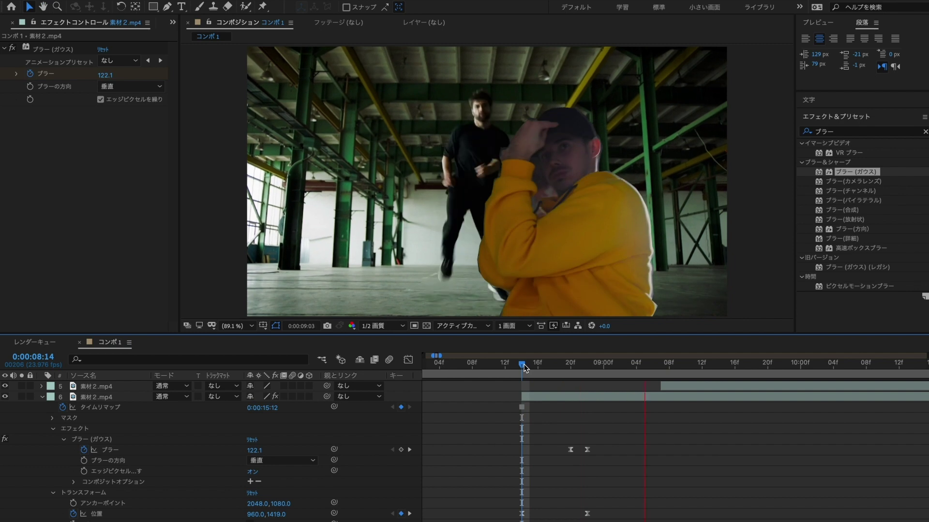
{"action": "key", "text": "space"}
{"action": "mouse_move", "coordinate": [524, 364]}
{"action": "left_mouse_down"}
{"action": "mouse_move", "coordinate": [604, 369]}
{"action": "mouse_move", "coordinate": [528, 369]}
{"action": "left_mouse_up"}
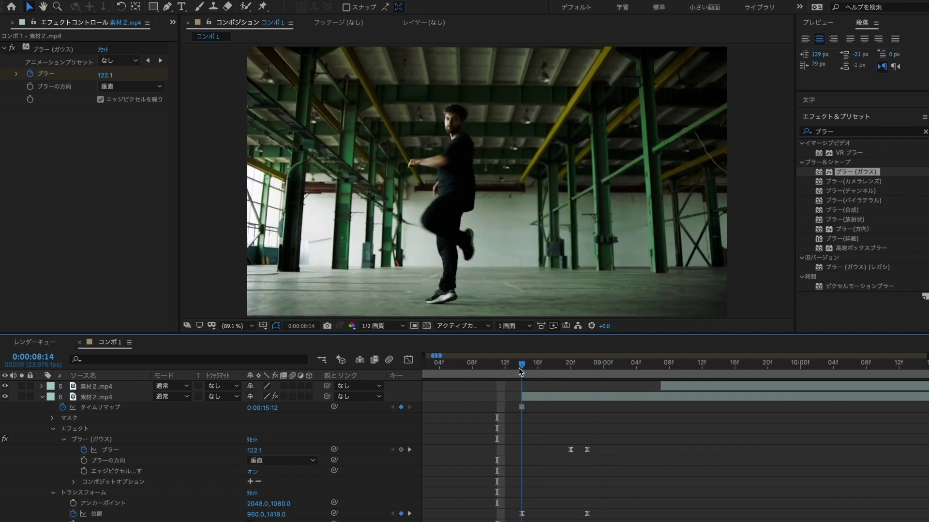
{"action": "left_click_drag", "start_coordinate": [529, 365], "coordinate": [588, 368]}
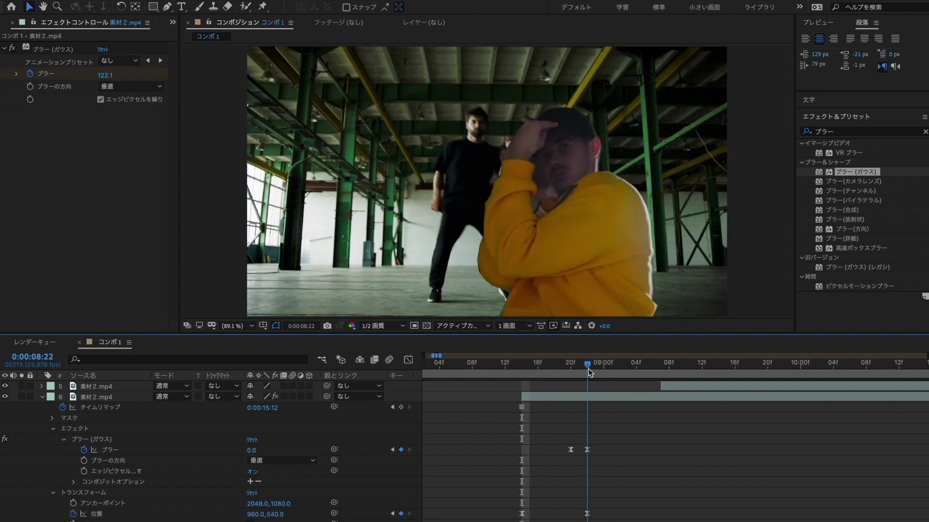
{"action": "scroll", "coordinate": [615, 415], "scroll_direction": "up", "scroll_amount": 2}
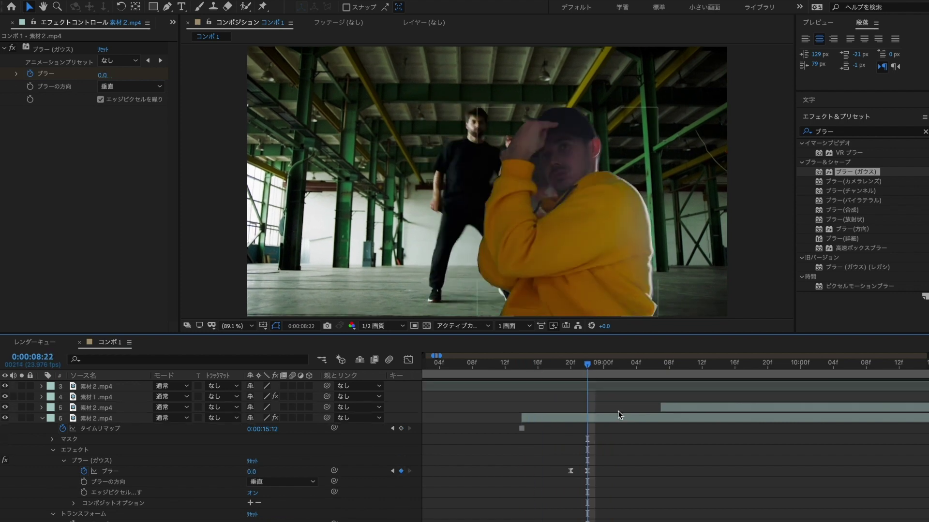
{"action": "left_click_drag", "start_coordinate": [667, 408], "coordinate": [606, 415]}
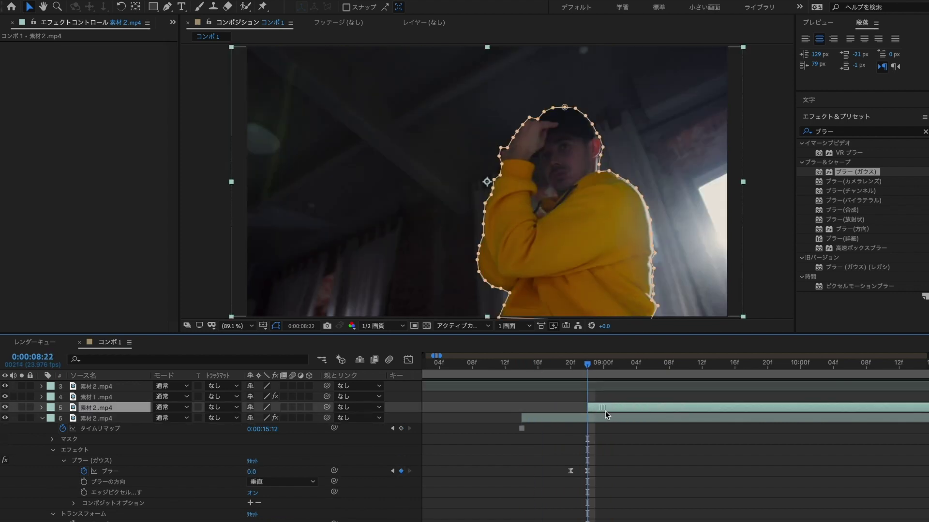
Step: Keyframe the hoodie layer's Position at 0:00:08:22 and again at 0:00:09:07
{"action": "key", "text": "p"}
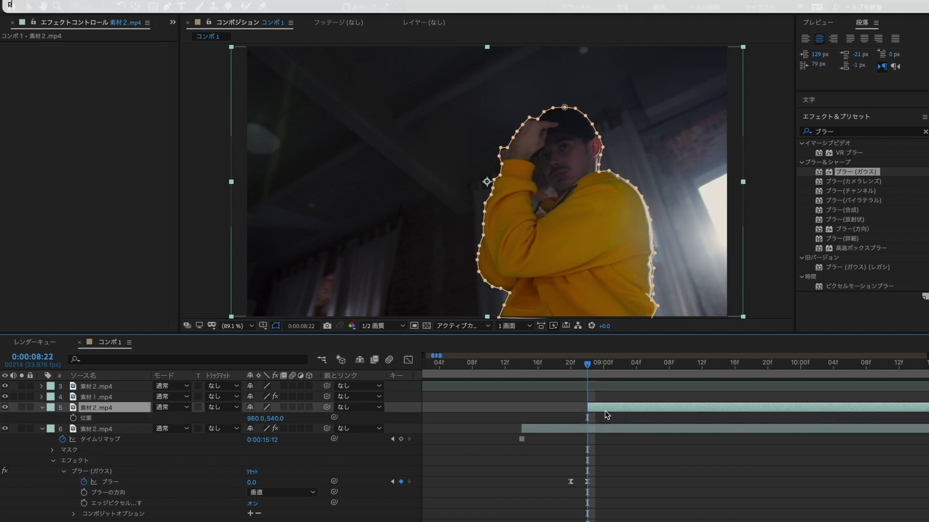
{"action": "left_click", "coordinate": [73, 417]}
{"action": "scroll", "coordinate": [613, 438], "scroll_direction": "right", "scroll_amount": 2}
{"action": "left_click_drag", "start_coordinate": [542, 364], "coordinate": [599, 366]}
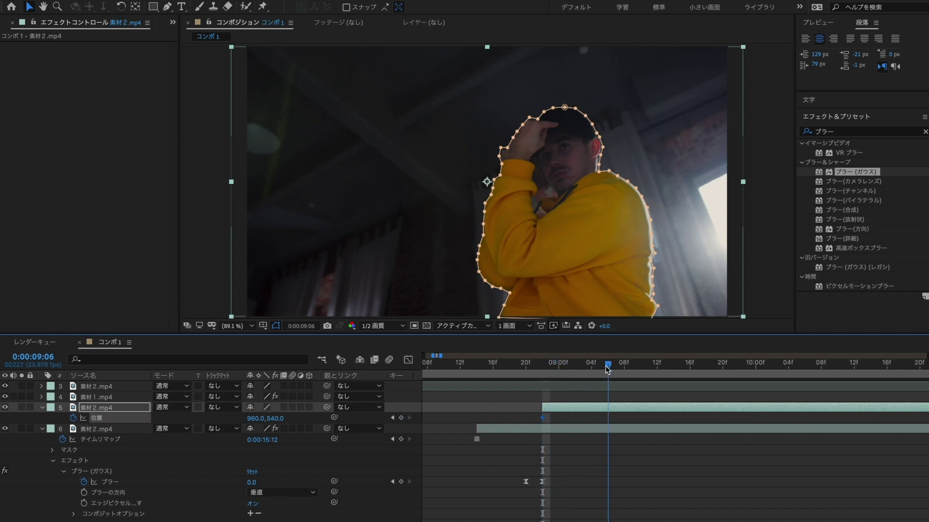
{"action": "left_click_drag", "start_coordinate": [599, 366], "coordinate": [615, 366]}
{"action": "left_click", "coordinate": [401, 418]}
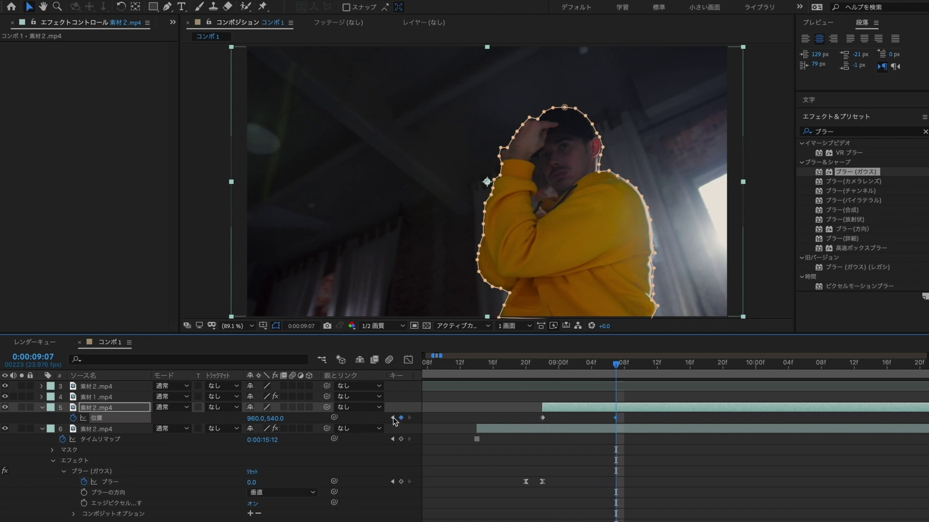
Step: Raise the first Position keyframe to 960,-560 and nudge the later keyframe slightly earlier
{"action": "left_click", "coordinate": [392, 418]}
{"action": "mouse_move", "coordinate": [274, 418]}
{"action": "left_mouse_down"}
{"action": "mouse_move", "coordinate": [52, 399]}
{"action": "mouse_move", "coordinate": [220, 424]}
{"action": "left_mouse_up"}
{"action": "left_click_drag", "start_coordinate": [285, 421], "coordinate": [255, 421]}
{"action": "left_click_drag", "start_coordinate": [615, 418], "coordinate": [608, 418]}
{"action": "left_click", "coordinate": [536, 418]}
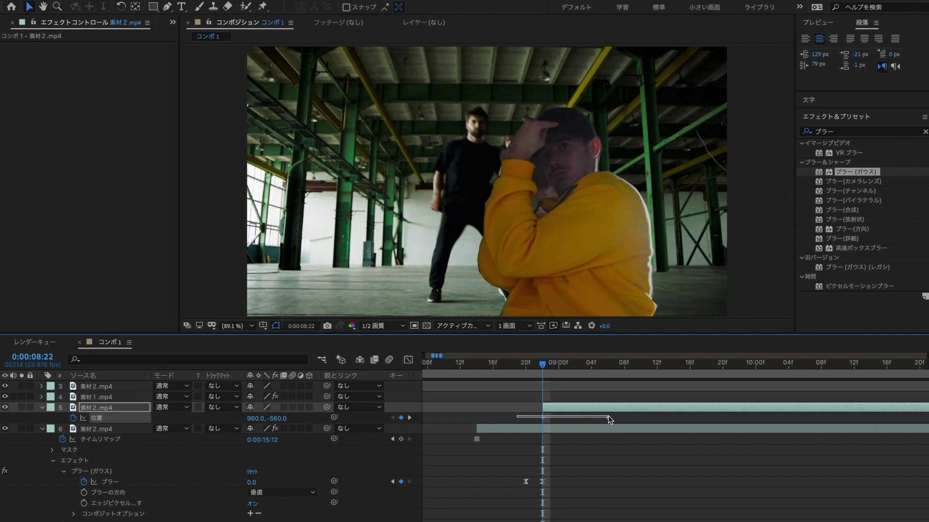
Step: Apply Easy Ease to the Position keyframes and add Gaussian Blur to the hoodie layer
{"action": "right_click", "coordinate": [608, 417]}
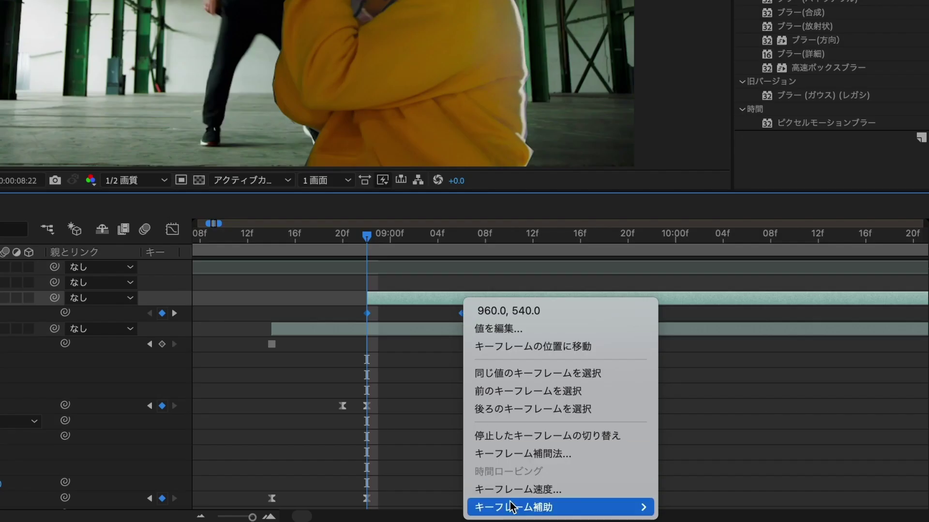
{"action": "mouse_move", "coordinate": [532, 507]}
{"action": "left_click", "coordinate": [741, 368]}
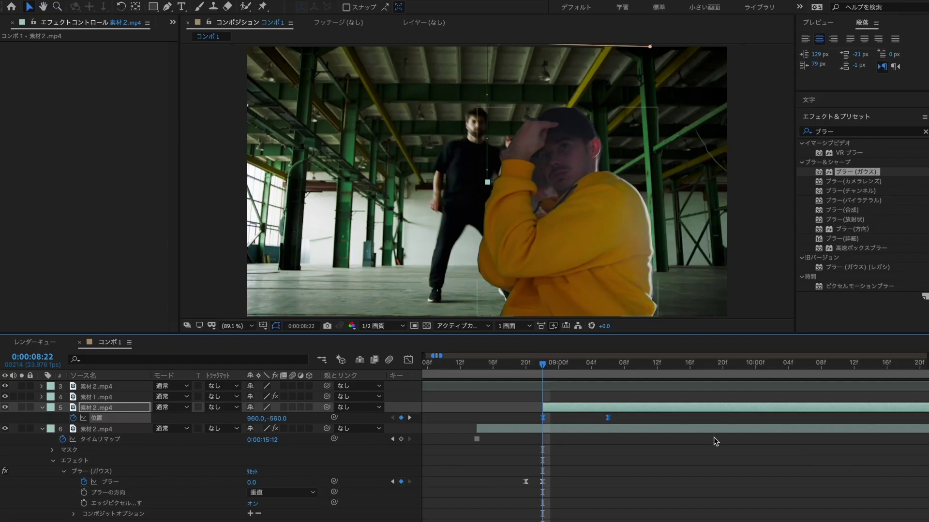
{"action": "left_click", "coordinate": [853, 173]}
{"action": "left_click_drag", "start_coordinate": [854, 173], "coordinate": [574, 406]}
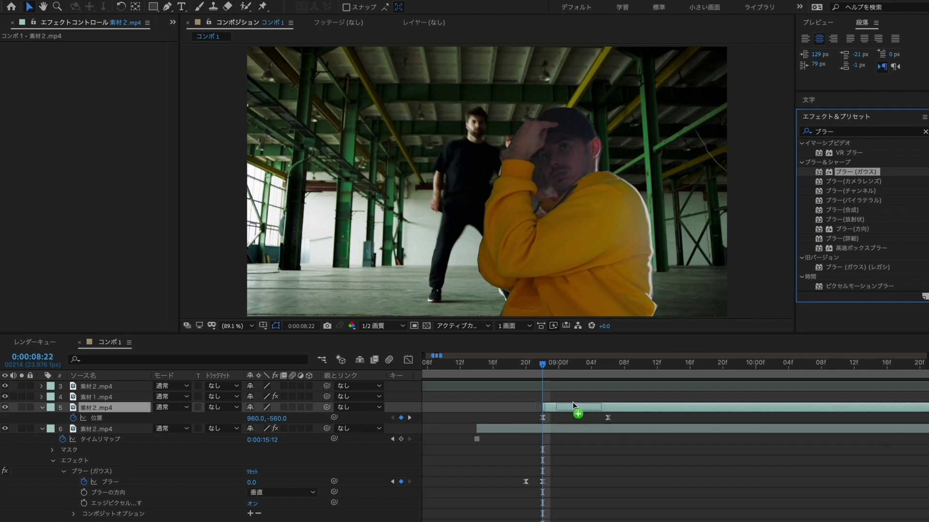
Step: Make the Gaussian Blur vertical-only with Repeat Edge Pixels enabled at 0:00:09:06
{"action": "left_click", "coordinate": [609, 371]}
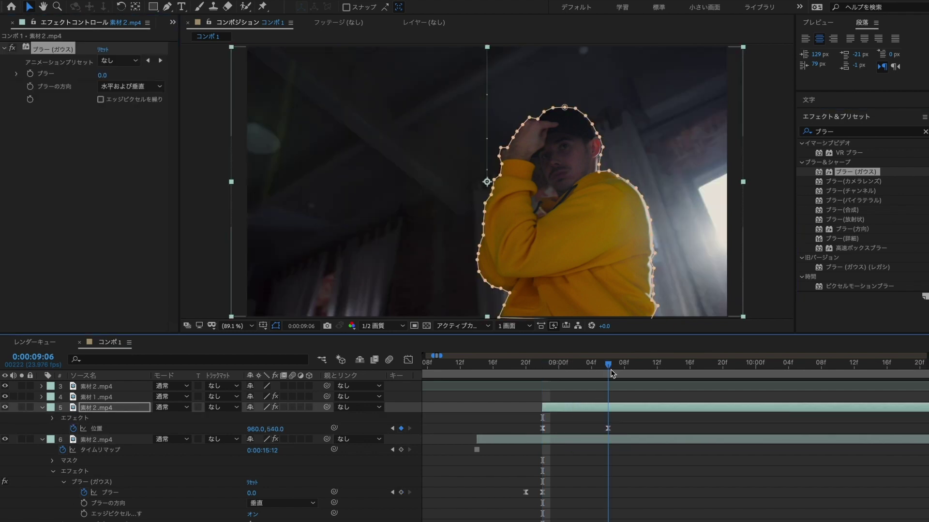
{"action": "left_click", "coordinate": [101, 99]}
{"action": "left_click", "coordinate": [121, 86]}
{"action": "left_click", "coordinate": [120, 121]}
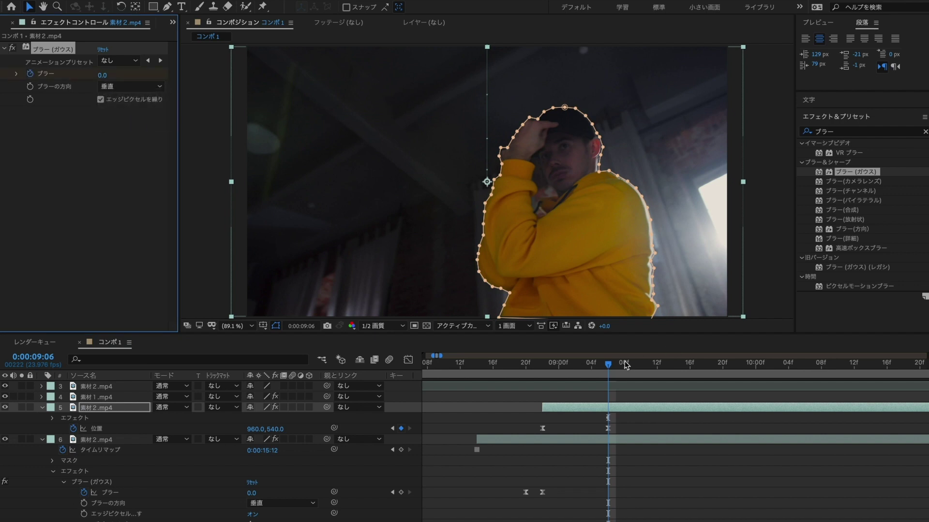
Step: Key Blurriness at 111.9 on 0:00:09:04 and reveal the blur keyframes in the timeline
{"action": "left_click_drag", "start_coordinate": [610, 371], "coordinate": [594, 372]}
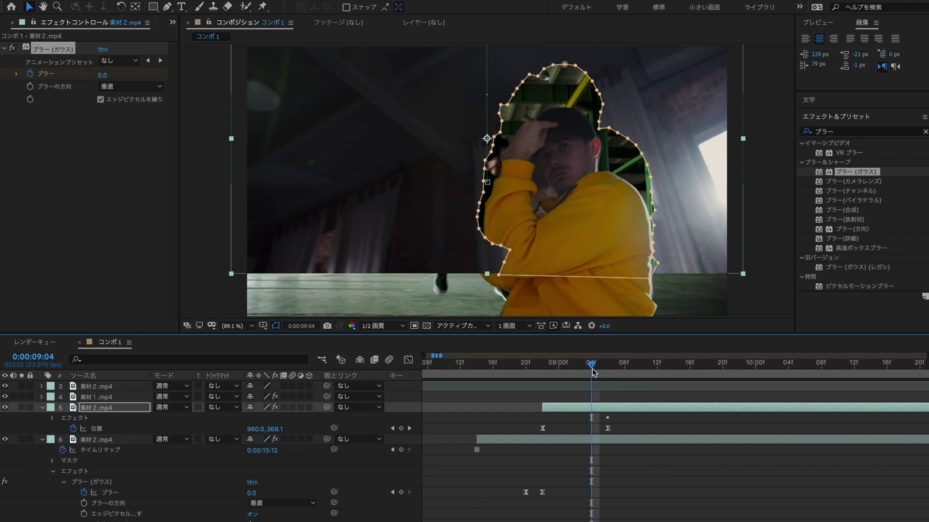
{"action": "left_click_drag", "start_coordinate": [103, 75], "coordinate": [704, 133]}
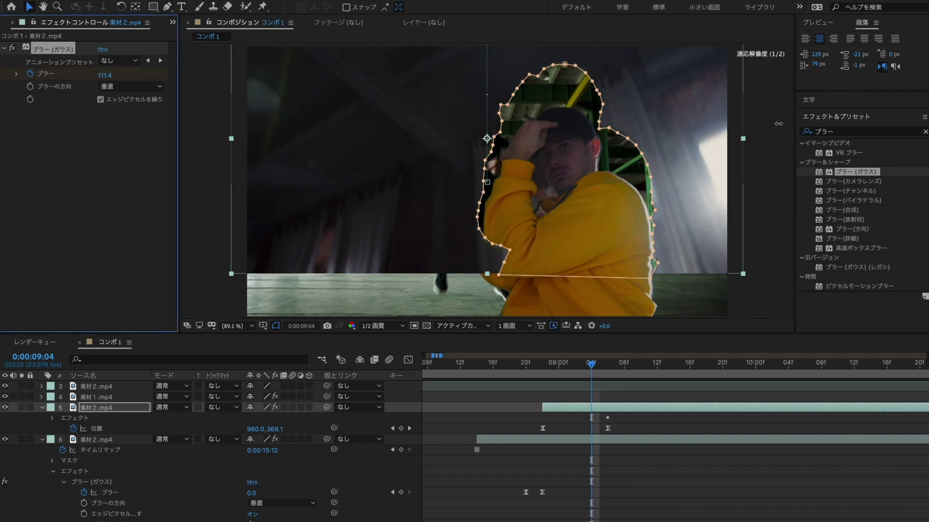
{"action": "left_click", "coordinate": [52, 418]}
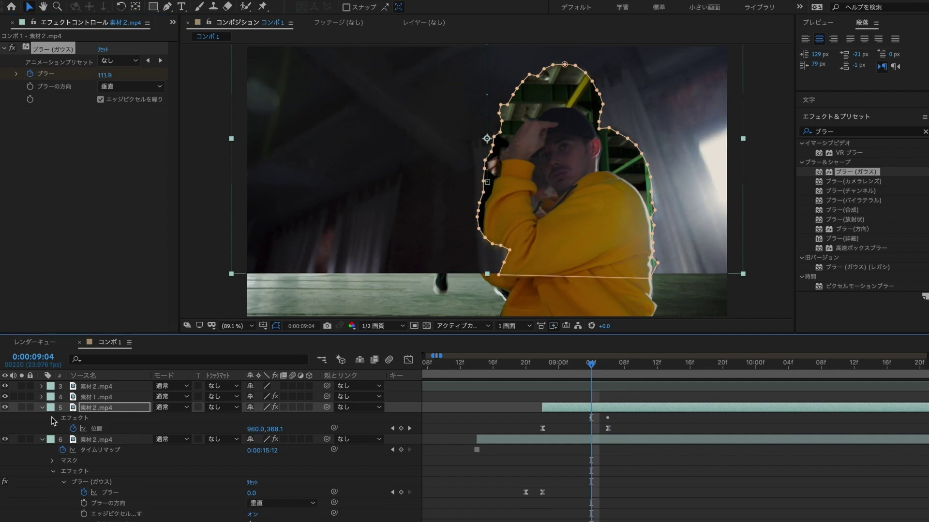
{"action": "left_click", "coordinate": [63, 429]}
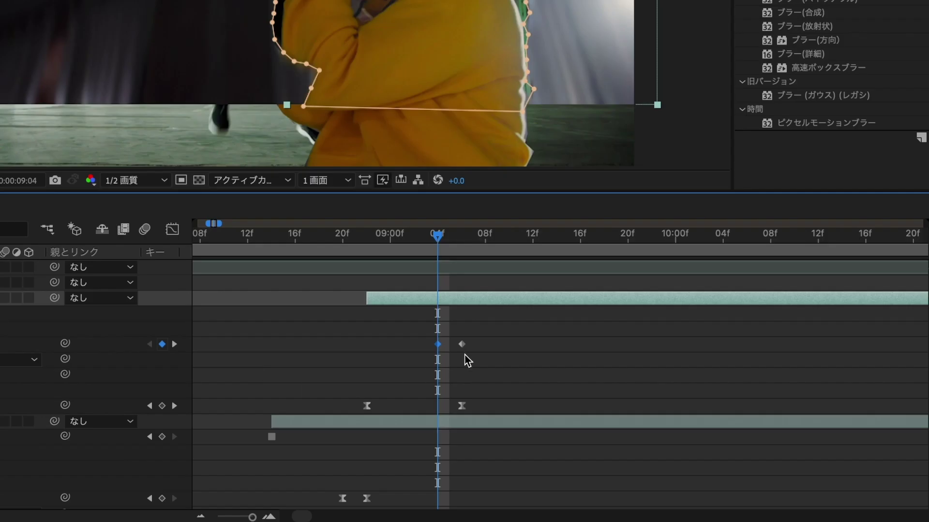
Step: Apply Easy Ease to both Blurriness keyframes, then return to 0:00:08:11
{"action": "left_click_drag", "start_coordinate": [480, 332], "coordinate": [434, 347]}
{"action": "right_click", "coordinate": [438, 345]}
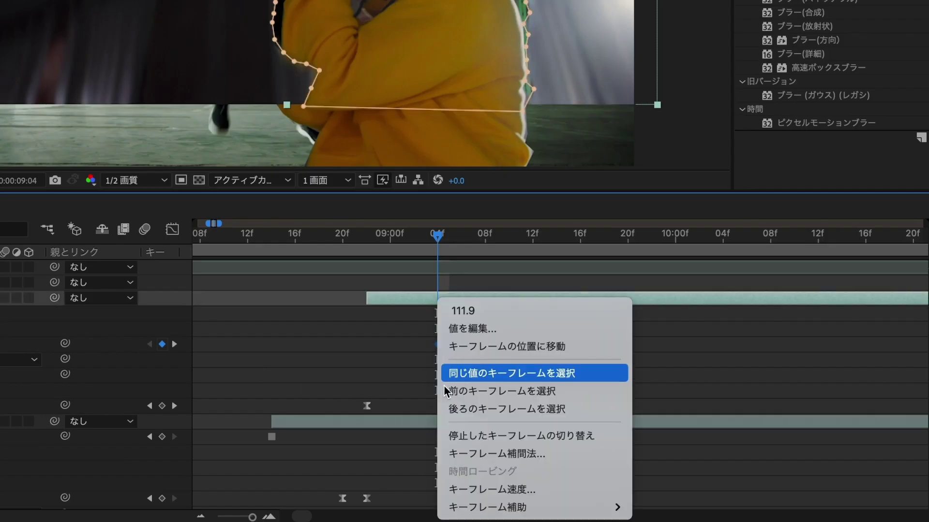
{"action": "mouse_move", "coordinate": [465, 507]}
{"action": "left_click", "coordinate": [692, 368]}
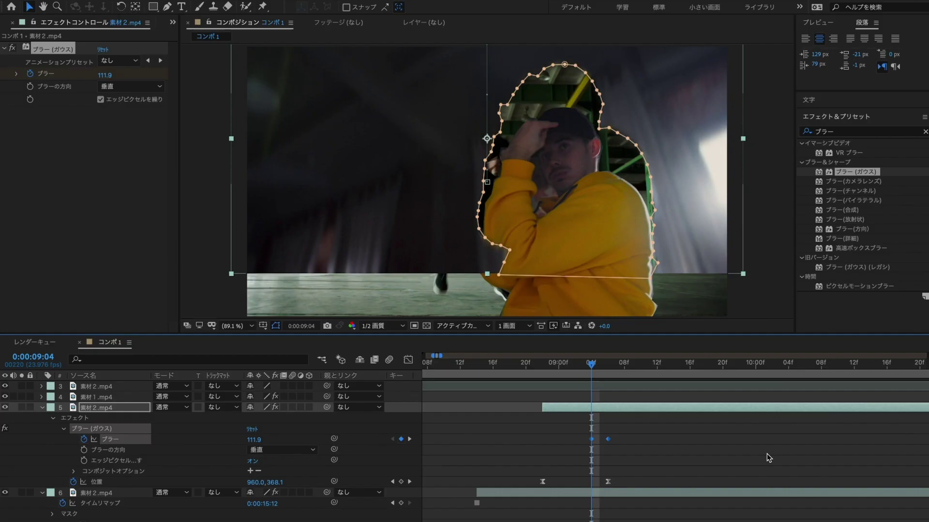
{"action": "left_click", "coordinate": [601, 380]}
{"action": "left_click", "coordinate": [454, 373]}
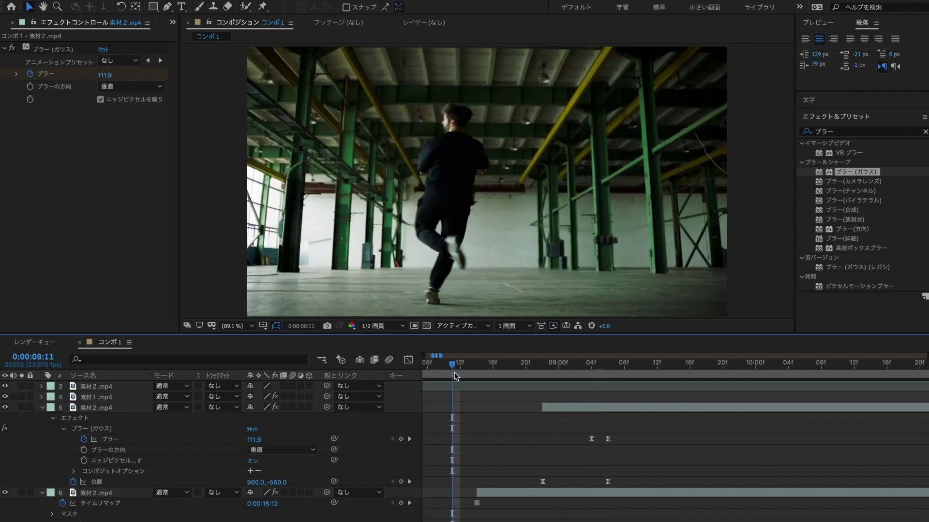
Step: Collapse layers 5 and 6 and preview the transition frames
{"action": "left_click", "coordinate": [44, 408]}
{"action": "left_click", "coordinate": [42, 419]}
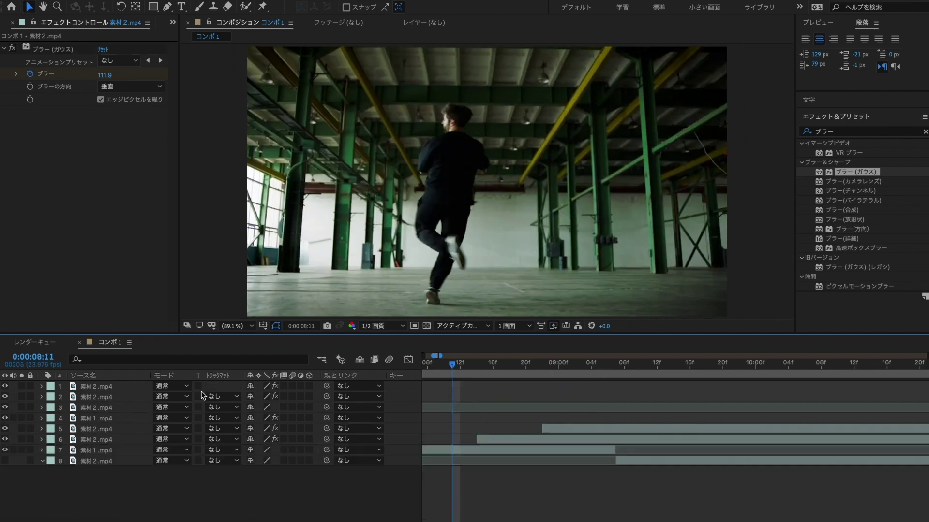
{"action": "key", "text": "space"}
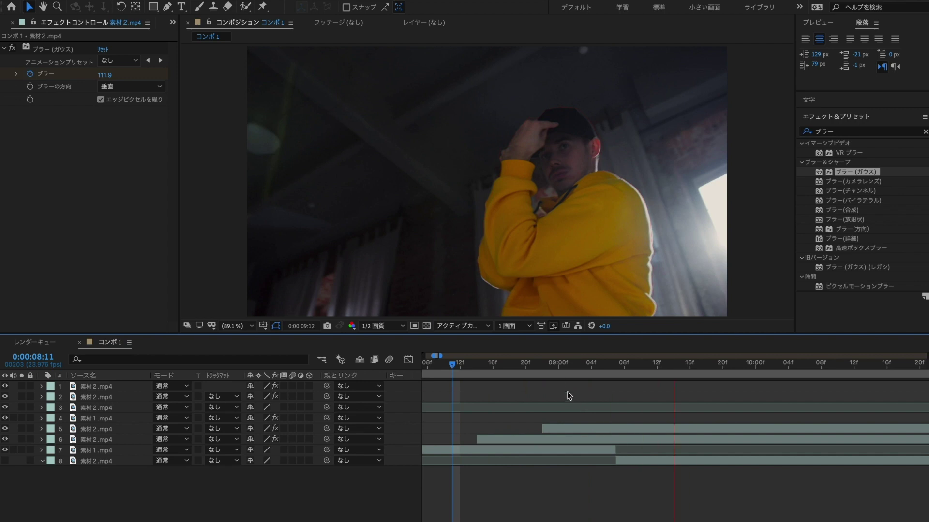
{"action": "left_click_drag", "start_coordinate": [456, 375], "coordinate": [626, 373]}
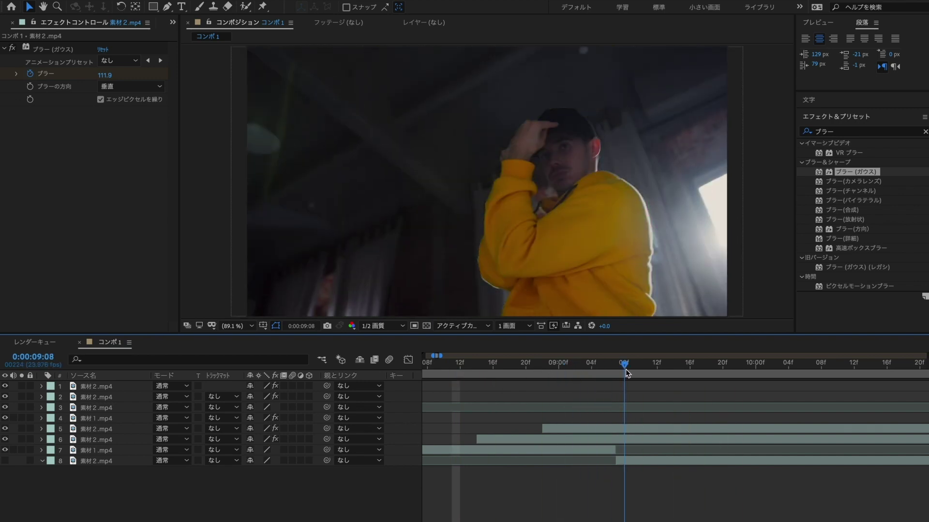
Step: Trim layers 5–7 to end at the 0:00:09:06 keyframe with Alt+]
{"action": "left_click", "coordinate": [625, 429]}
{"action": "left_click", "coordinate": [42, 429]}
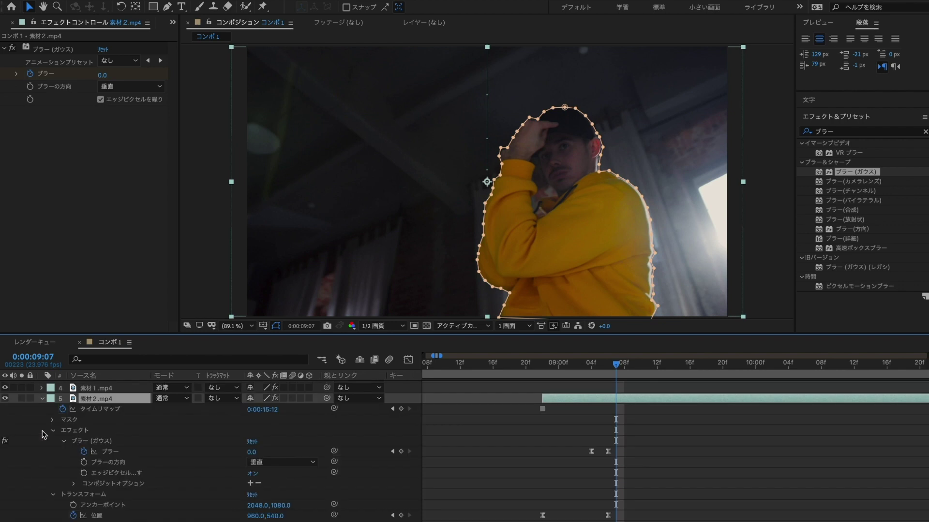
{"action": "left_click", "coordinate": [392, 451]}
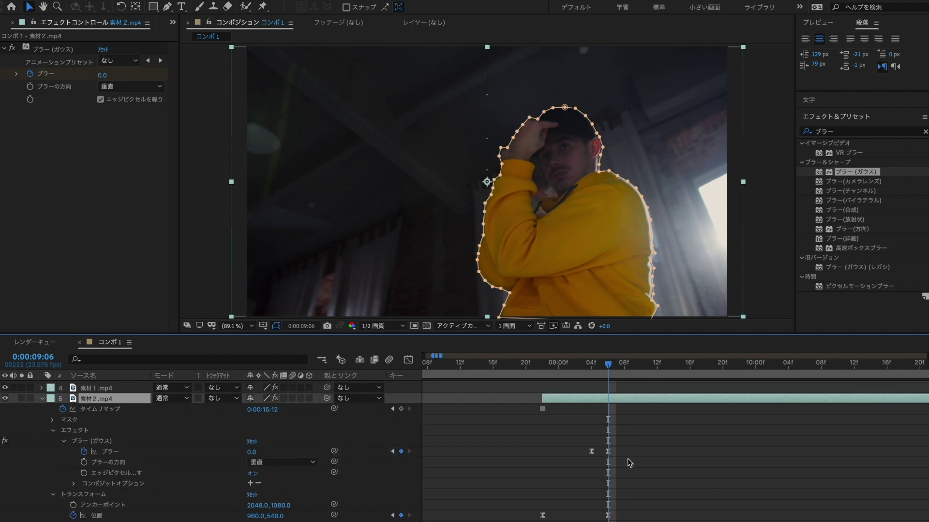
{"action": "scroll", "coordinate": [641, 468], "scroll_direction": "down", "scroll_amount": 2}
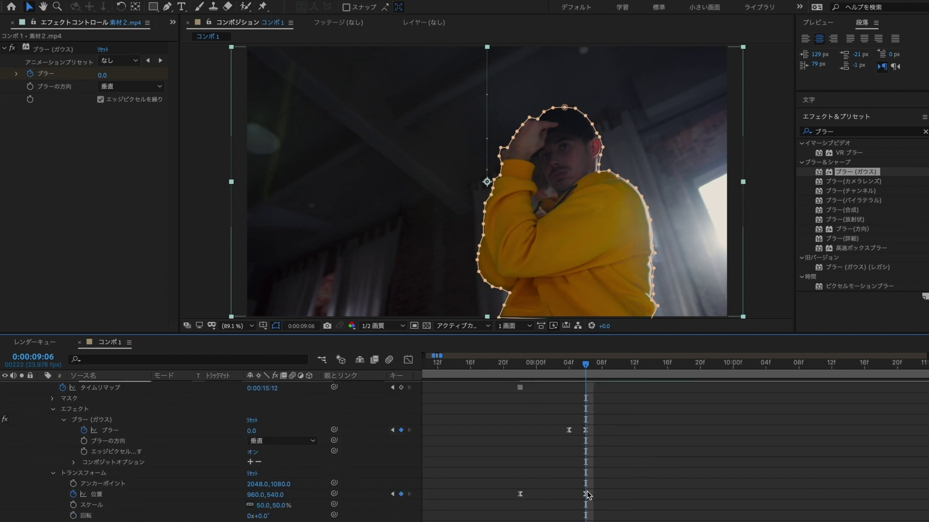
{"action": "scroll", "coordinate": [43, 407], "scroll_direction": "up", "scroll_amount": 1}
{"action": "left_click", "coordinate": [43, 392]}
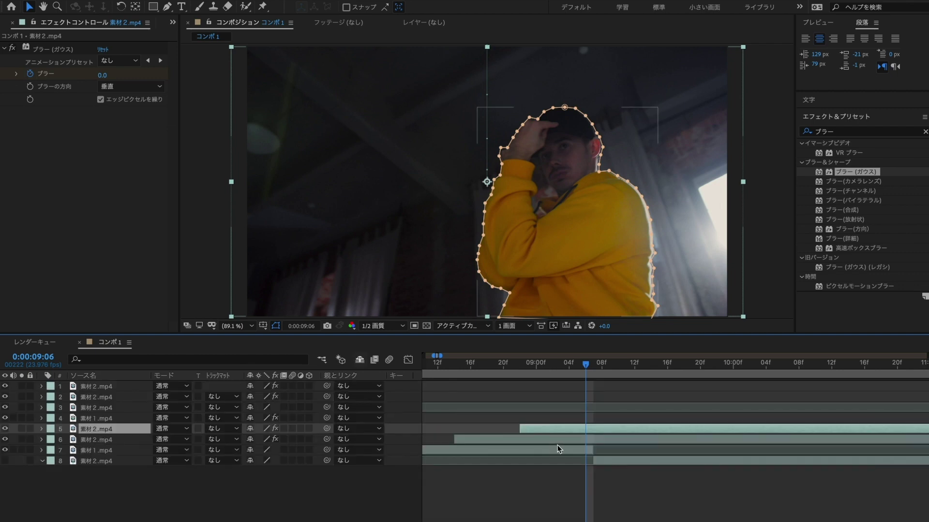
{"action": "left_click_drag", "start_coordinate": [412, 428], "coordinate": [417, 446]}
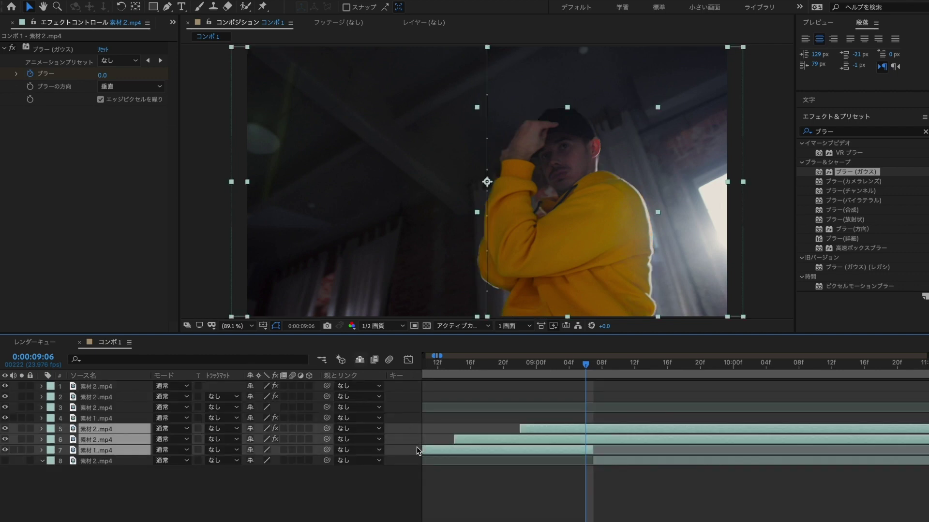
{"action": "key", "text": "alt+bracketright"}
{"action": "key", "text": "F2"}
Step: Start layer 8 at 0:00:09:06, make it visible, and preview from 0:00:08:09
{"action": "left_click", "coordinate": [628, 462]}
{"action": "key", "text": "bracketleft"}
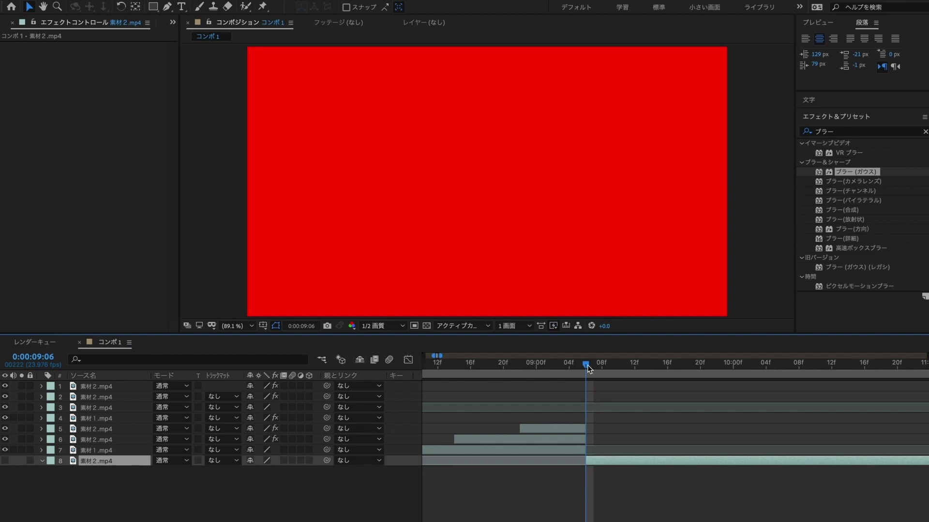
{"action": "left_click", "coordinate": [5, 461]}
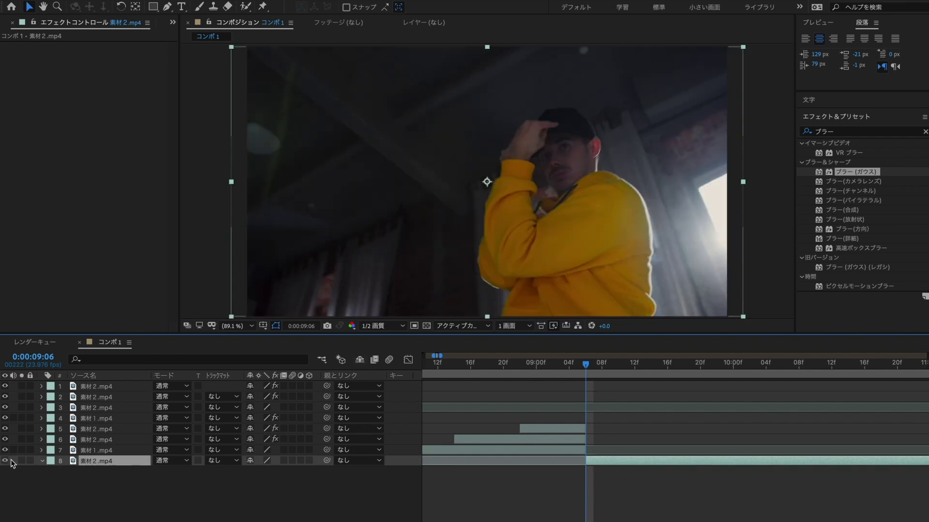
{"action": "left_click", "coordinate": [506, 513]}
{"action": "key", "text": "minus"}
{"action": "left_click", "coordinate": [640, 368]}
{"action": "key", "text": "space"}
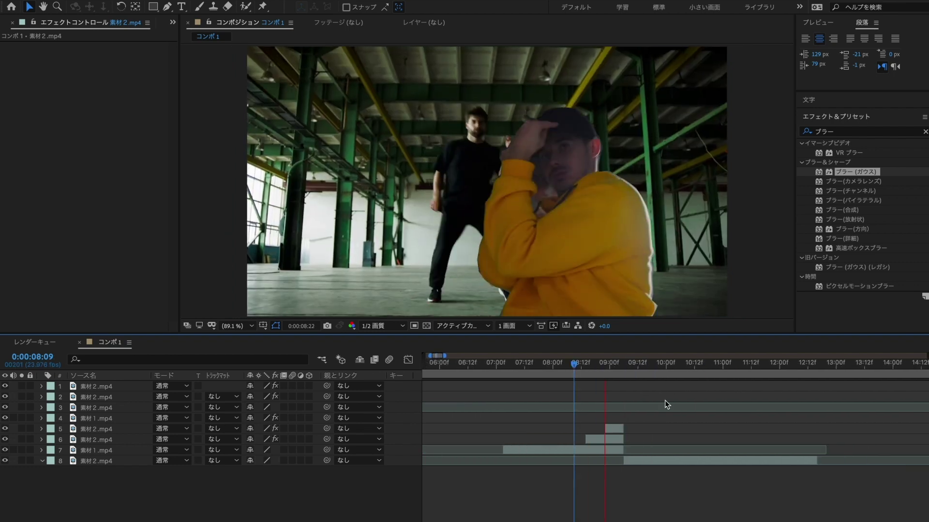
{"action": "mouse_move", "coordinate": [584, 372]}
{"action": "left_mouse_down"}
{"action": "mouse_move", "coordinate": [600, 369]}
{"action": "mouse_move", "coordinate": [576, 365]}
{"action": "mouse_move", "coordinate": [602, 367]}
{"action": "left_mouse_up"}
{"action": "key", "text": "space"}
{"action": "left_click", "coordinate": [605, 450]}
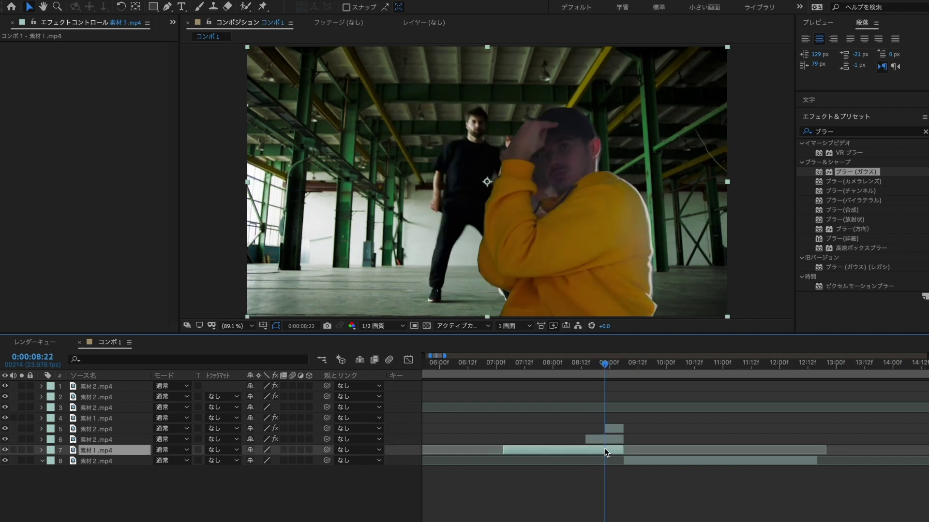
{"action": "left_click", "coordinate": [5, 450]}
{"action": "left_click", "coordinate": [6, 450]}
{"action": "left_click", "coordinate": [42, 450]}
Step: Enable Anchor Point keyframing on layer 7 and set its Scale to 55%
{"action": "left_click", "coordinate": [150, 395]}
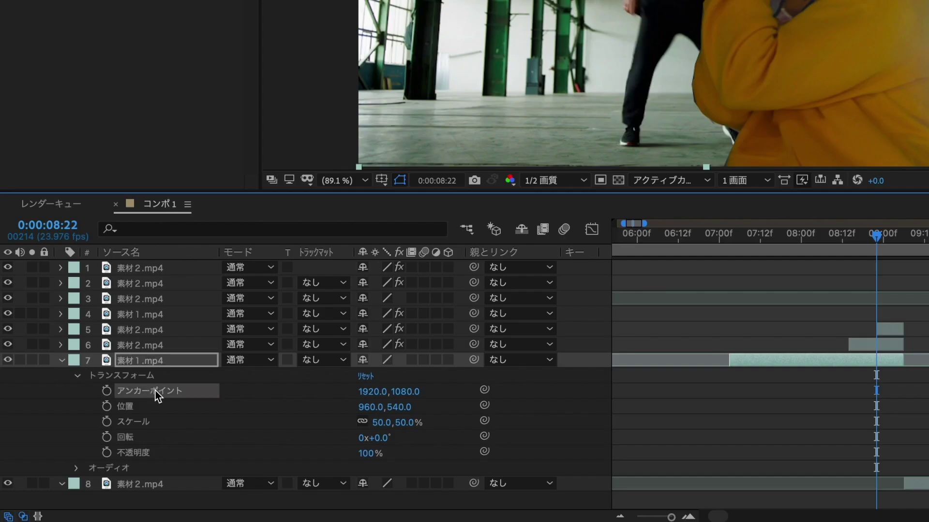
{"action": "left_click", "coordinate": [107, 391]}
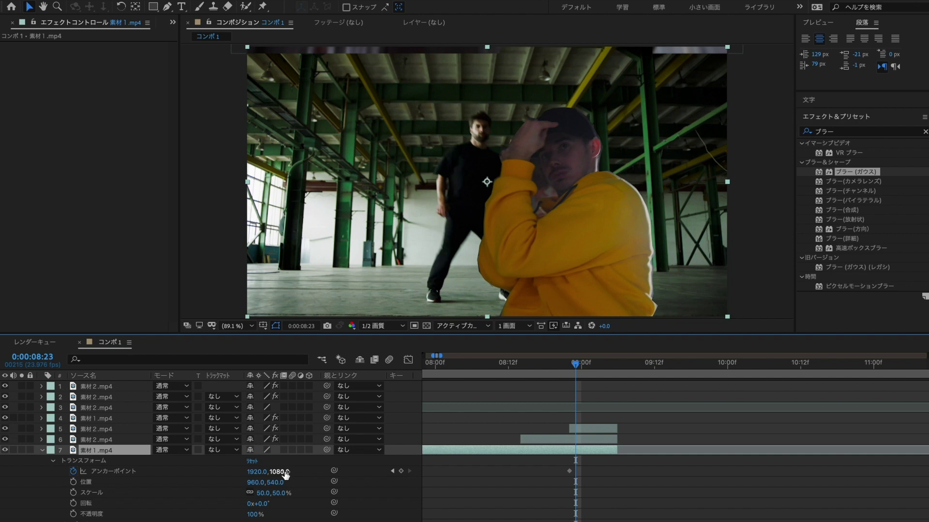
{"action": "left_click_drag", "start_coordinate": [285, 475], "coordinate": [274, 475]}
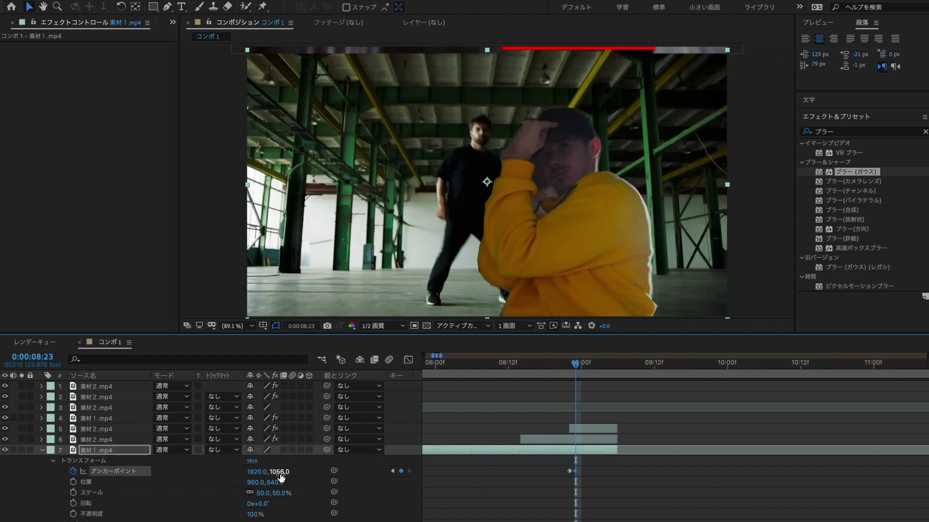
{"action": "key", "text": "ctrl+z"}
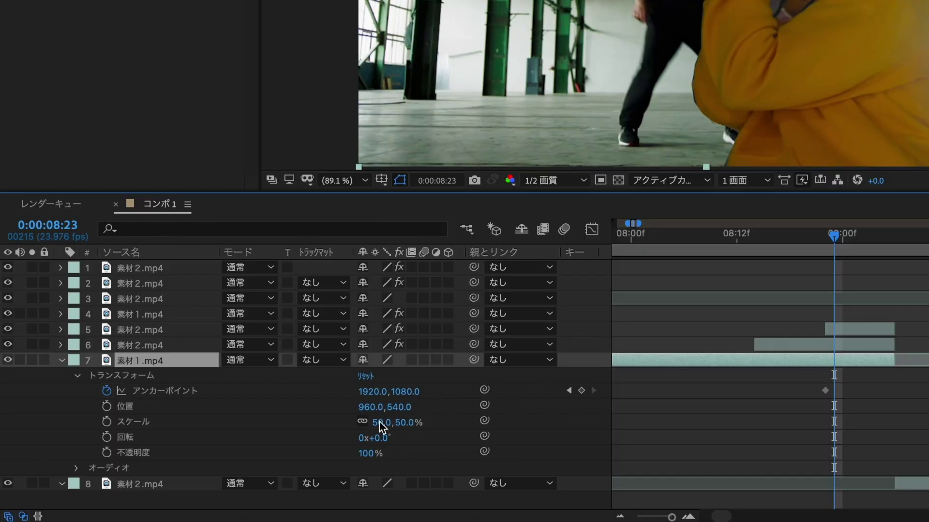
{"action": "left_click", "coordinate": [380, 422]}
{"action": "key", "text": "Return"}
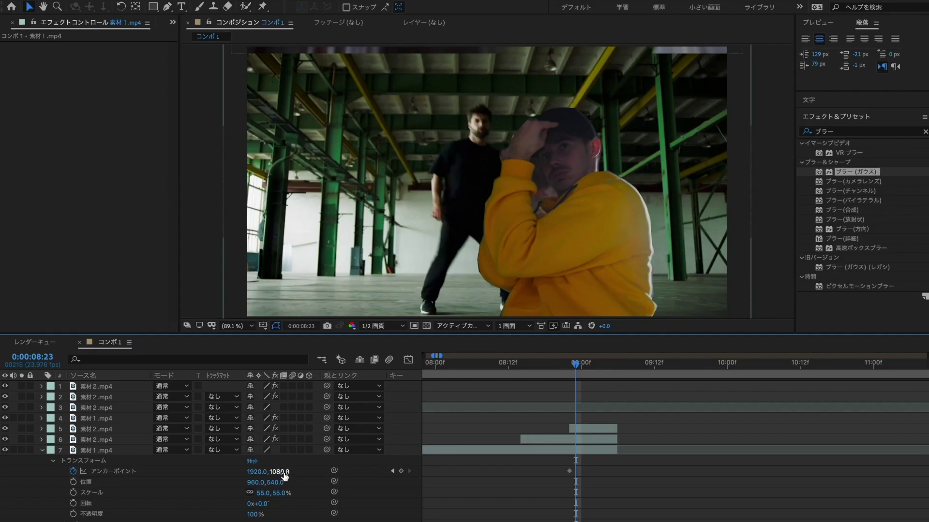
Step: Key layer 7's Anchor Point Y frame by frame at 1174, 995, 1128 and 1064, then select all five keyframes
{"action": "mouse_move", "coordinate": [284, 476]}
{"action": "left_mouse_down"}
{"action": "mouse_move", "coordinate": [261, 471]}
{"action": "mouse_move", "coordinate": [356, 462]}
{"action": "mouse_move", "coordinate": [346, 464]}
{"action": "left_mouse_up"}
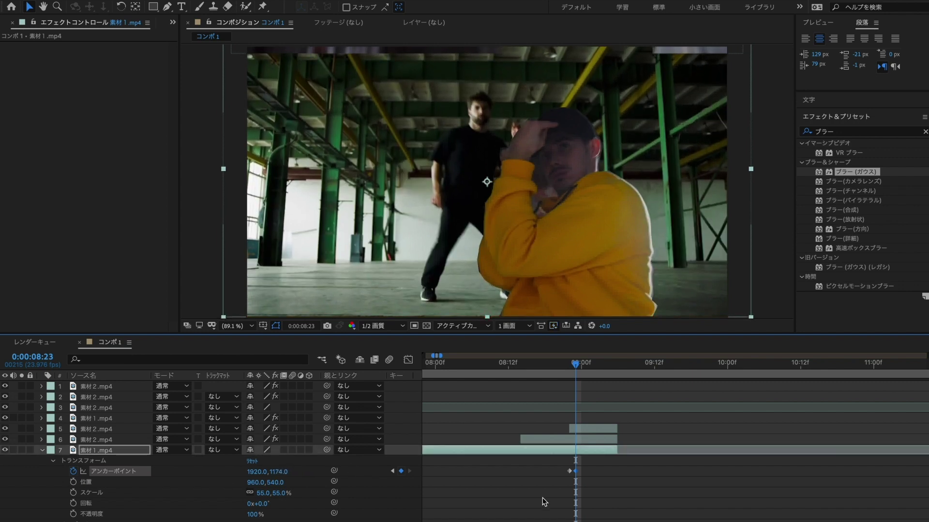
{"action": "left_click_drag", "start_coordinate": [575, 365], "coordinate": [578, 364]}
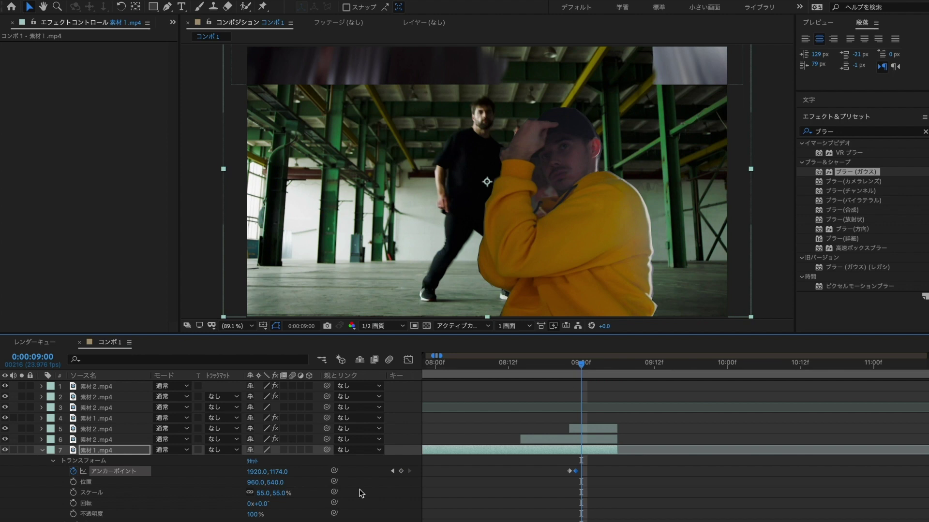
{"action": "left_click_drag", "start_coordinate": [283, 471], "coordinate": [187, 482]}
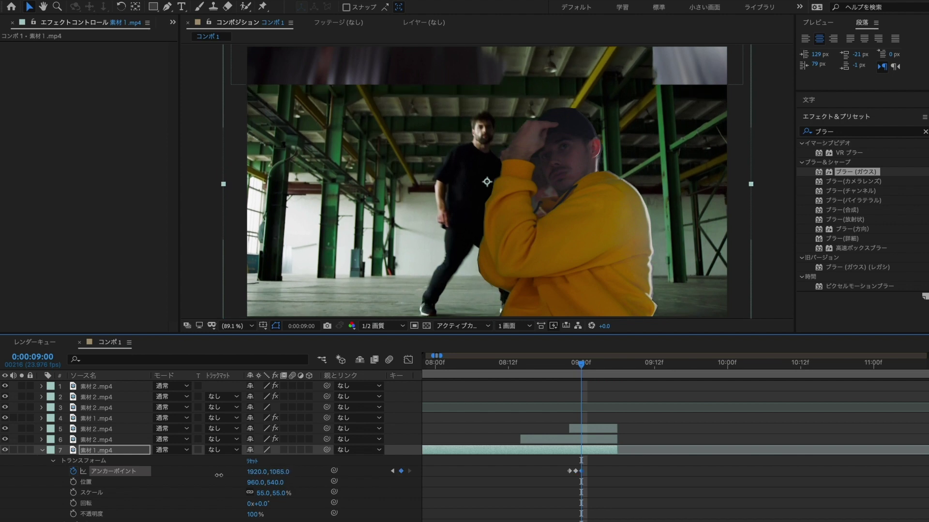
{"action": "left_click_drag", "start_coordinate": [271, 472], "coordinate": [256, 472]}
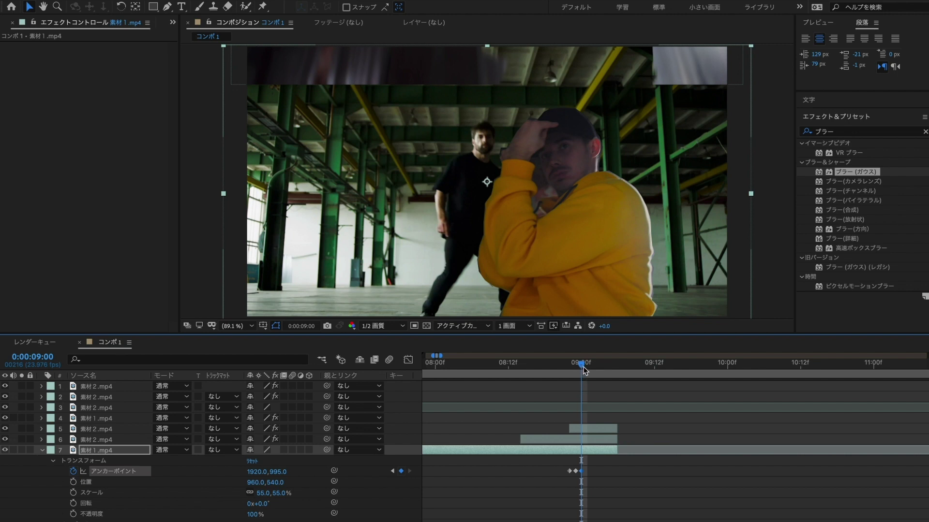
{"action": "left_click_drag", "start_coordinate": [583, 371], "coordinate": [587, 370]}
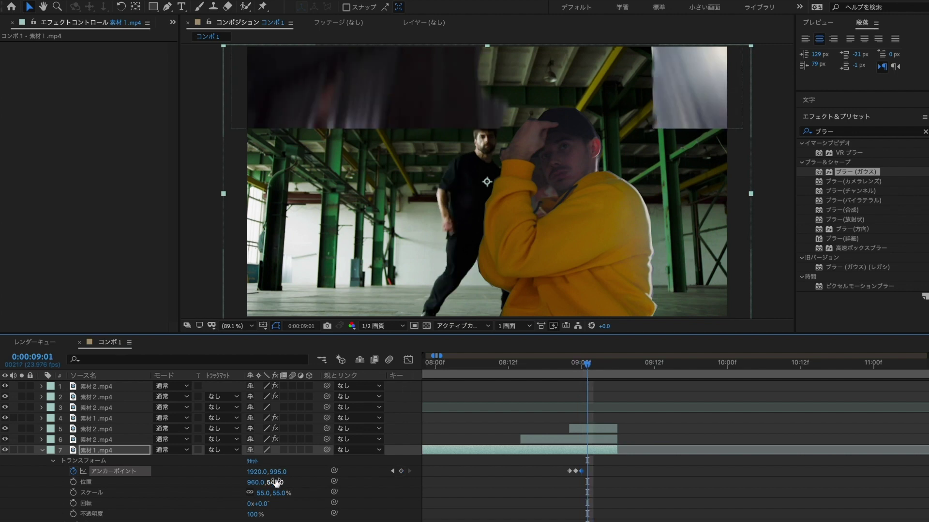
{"action": "mouse_move", "coordinate": [279, 472]}
{"action": "left_mouse_down"}
{"action": "mouse_move", "coordinate": [377, 472]}
{"action": "mouse_move", "coordinate": [355, 471]}
{"action": "left_mouse_up"}
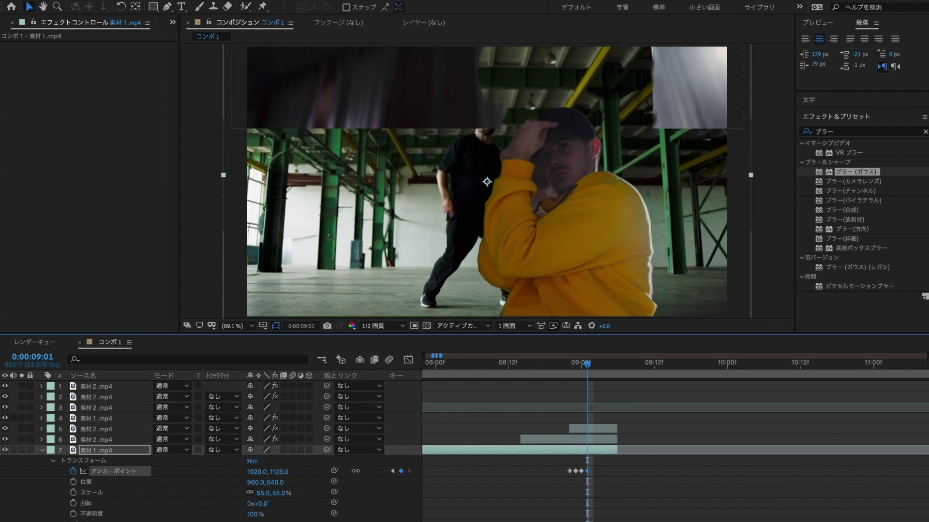
{"action": "left_click_drag", "start_coordinate": [590, 366], "coordinate": [592, 364]}
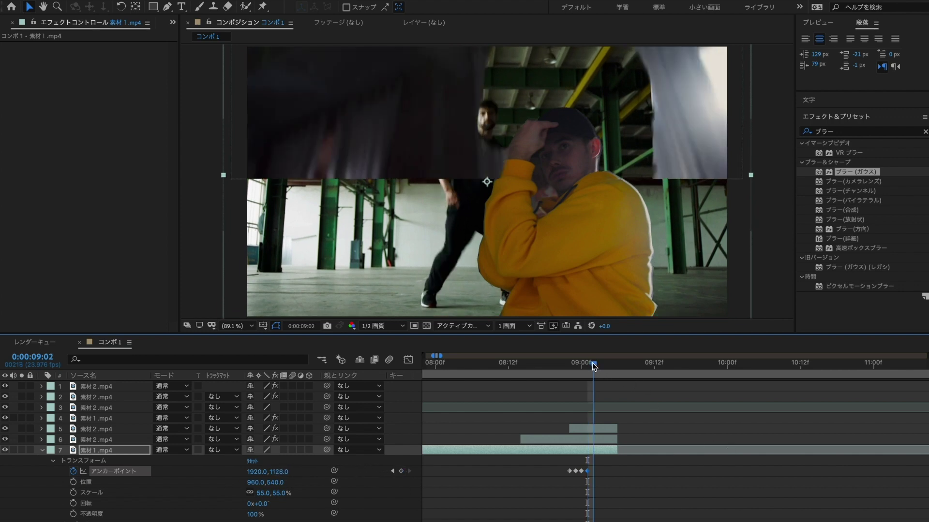
{"action": "left_click_drag", "start_coordinate": [273, 471], "coordinate": [244, 474]}
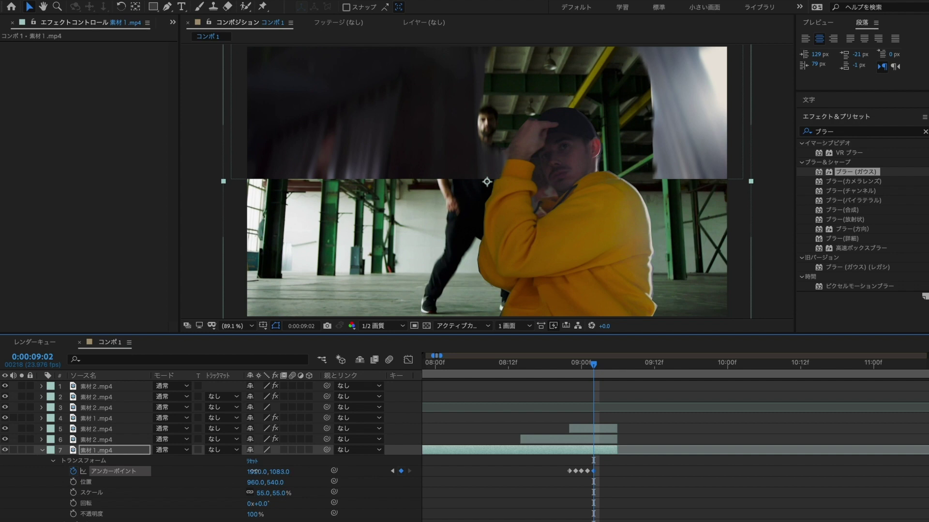
{"action": "left_click", "coordinate": [504, 519]}
{"action": "mouse_move", "coordinate": [554, 371]}
{"action": "left_mouse_down"}
{"action": "mouse_move", "coordinate": [501, 375]}
{"action": "mouse_move", "coordinate": [568, 372]}
{"action": "left_mouse_up"}
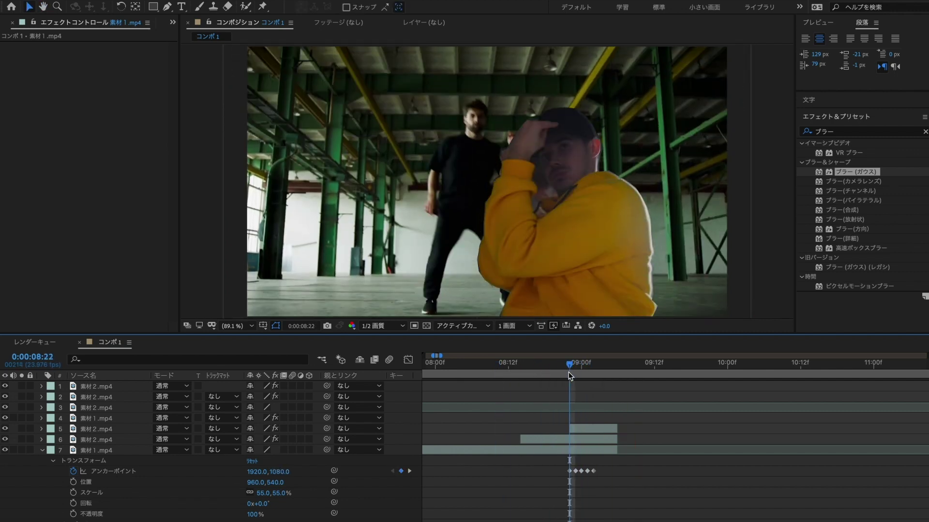
{"action": "mouse_move", "coordinate": [619, 465]}
{"action": "left_mouse_down"}
{"action": "mouse_move", "coordinate": [556, 474]}
{"action": "mouse_move", "coordinate": [570, 472]}
{"action": "left_mouse_up"}
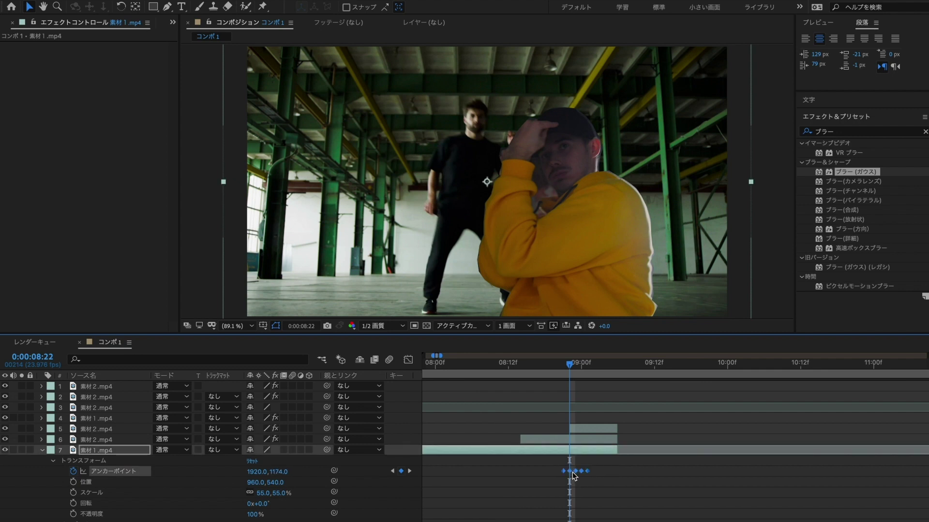
Step: Shift layer 7's anchor-point keyframes one frame earlier and scrub to check the shake
{"action": "left_click", "coordinate": [551, 370]}
{"action": "left_click_drag", "start_coordinate": [551, 371], "coordinate": [593, 378]}
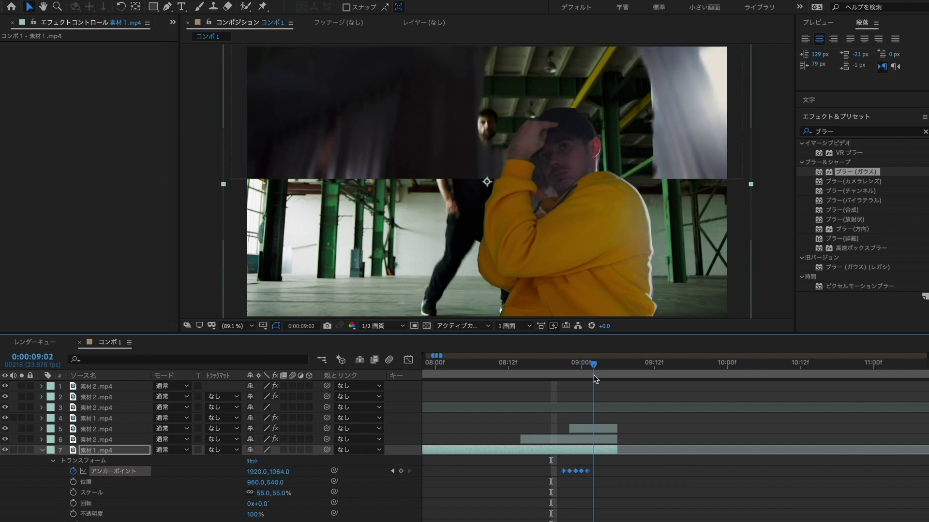
{"action": "left_click_drag", "start_coordinate": [594, 375], "coordinate": [563, 375]}
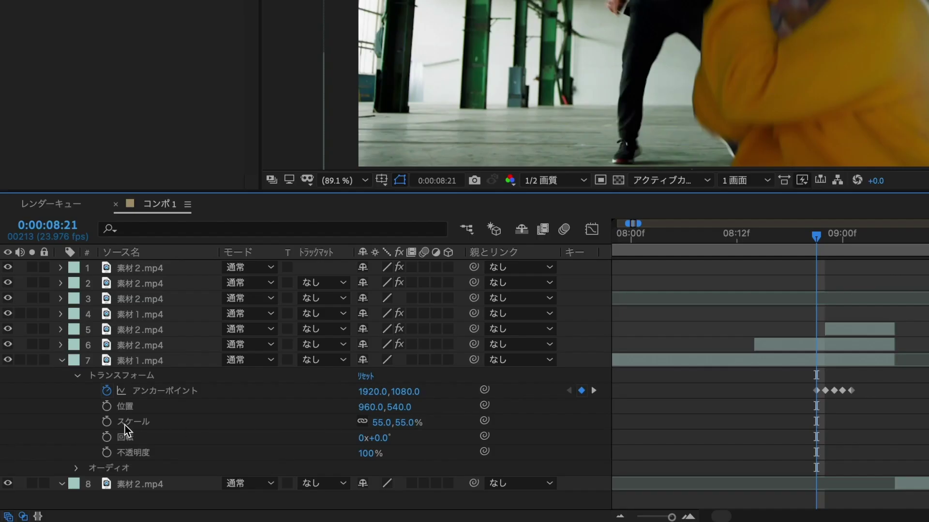
Step: Keyframe layer 7's Scale at 55%, 58% and 53% on successive frames
{"action": "left_click", "coordinate": [107, 421]}
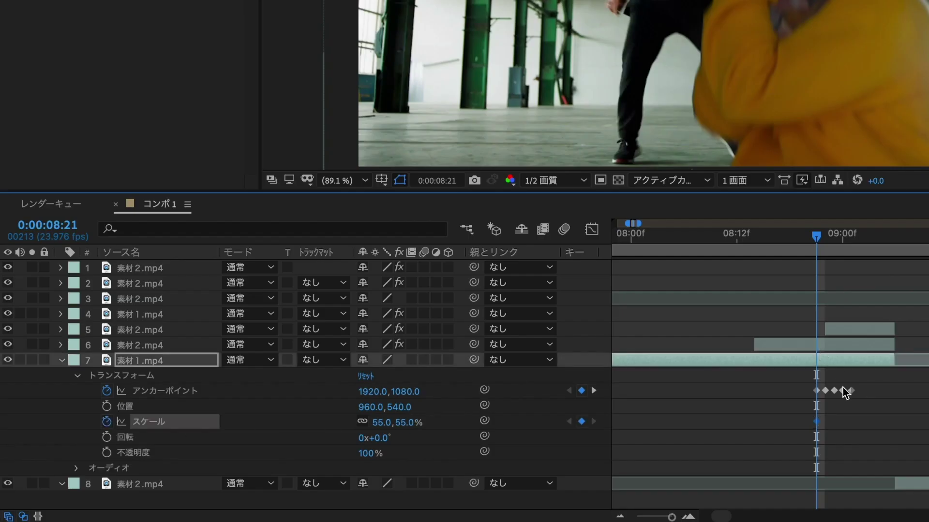
{"action": "left_click_drag", "start_coordinate": [821, 246], "coordinate": [834, 240]}
{"action": "left_click", "coordinate": [404, 422]}
{"action": "left_click", "coordinate": [449, 414]}
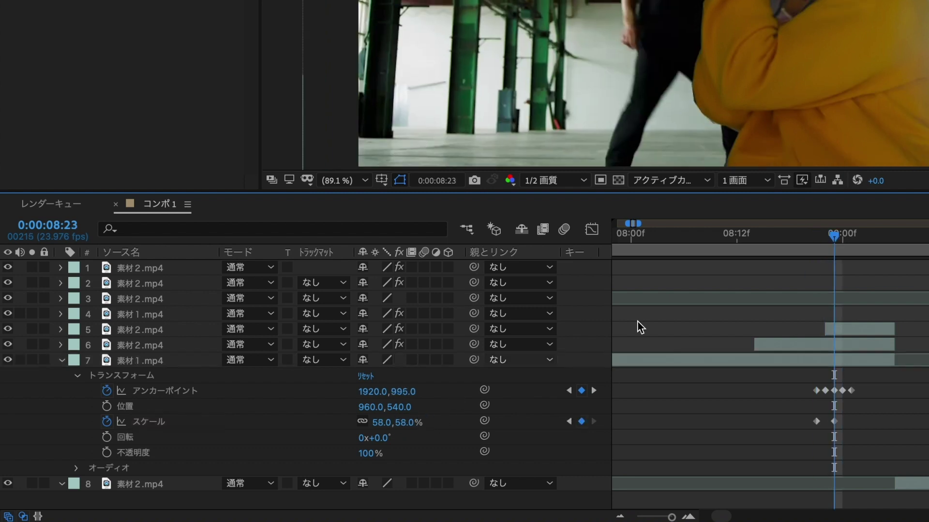
{"action": "left_click_drag", "start_coordinate": [834, 237], "coordinate": [850, 244]}
{"action": "left_click", "coordinate": [405, 422]}
{"action": "type", "text": "53"}
{"action": "left_click", "coordinate": [439, 396]}
{"action": "mouse_move", "coordinate": [585, 368]}
{"action": "left_mouse_down"}
{"action": "mouse_move", "coordinate": [484, 367]}
{"action": "mouse_move", "coordinate": [617, 371]}
{"action": "left_mouse_up"}
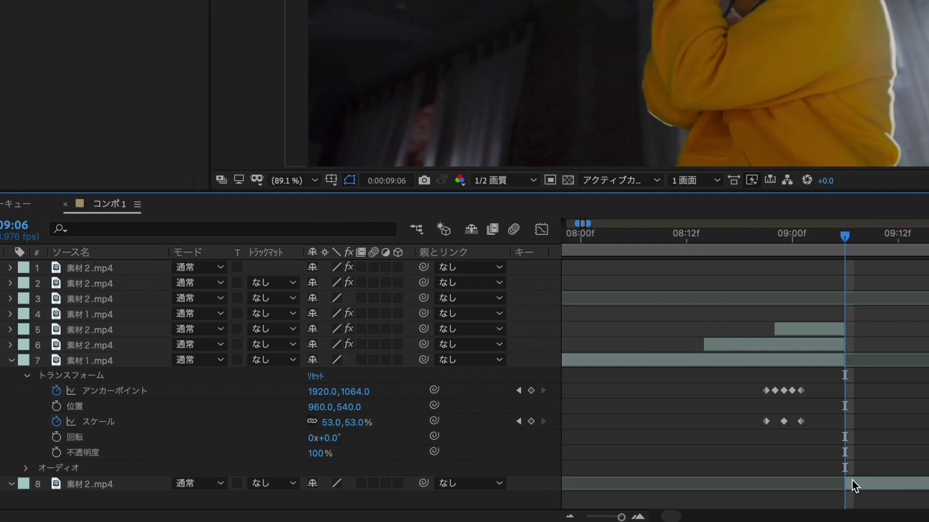
{"action": "left_click", "coordinate": [852, 486]}
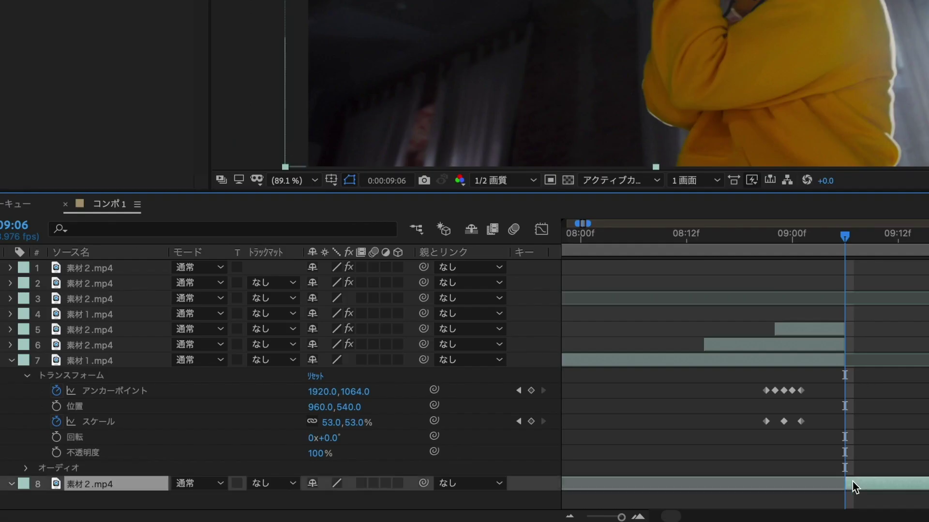
Step: Enable layer 8's Anchor Point keyframing, key Y at 1116, and set Scale to 55%
{"action": "scroll", "coordinate": [168, 432], "scroll_direction": "down", "scroll_amount": 3}
{"action": "left_click", "coordinate": [57, 439]}
{"action": "scroll", "coordinate": [785, 318], "scroll_direction": "right", "scroll_amount": 2}
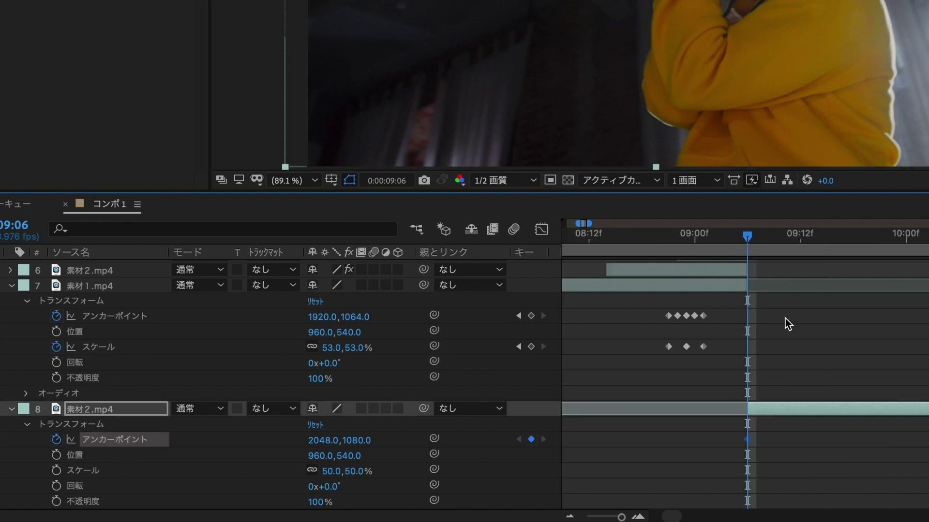
{"action": "left_click", "coordinate": [754, 241]}
{"action": "left_click_drag", "start_coordinate": [369, 440], "coordinate": [388, 439]}
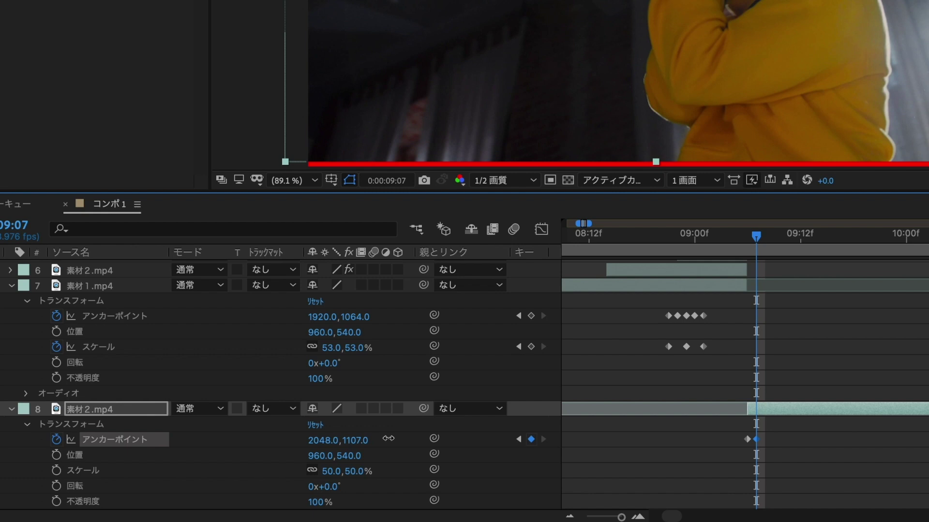
{"action": "left_click_drag", "start_coordinate": [388, 438], "coordinate": [394, 440]}
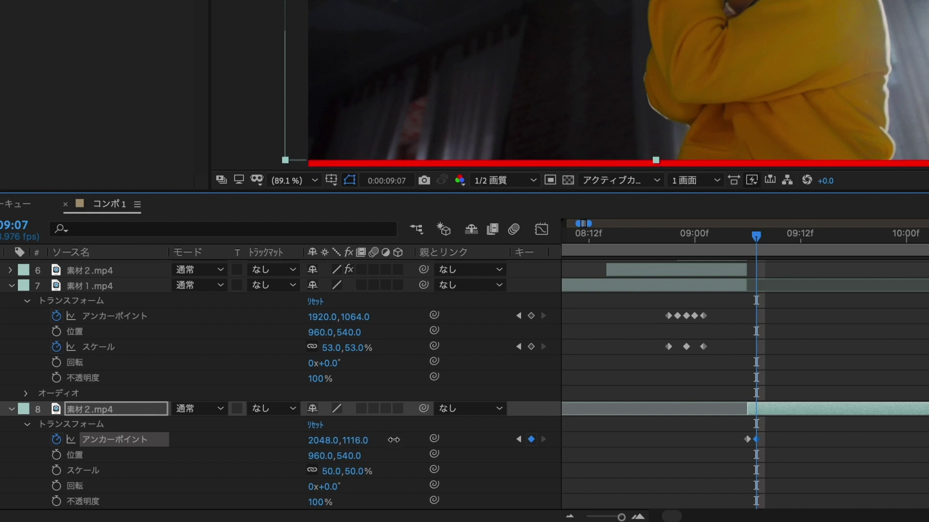
{"action": "left_click", "coordinate": [336, 474]}
{"action": "key", "text": "Return"}
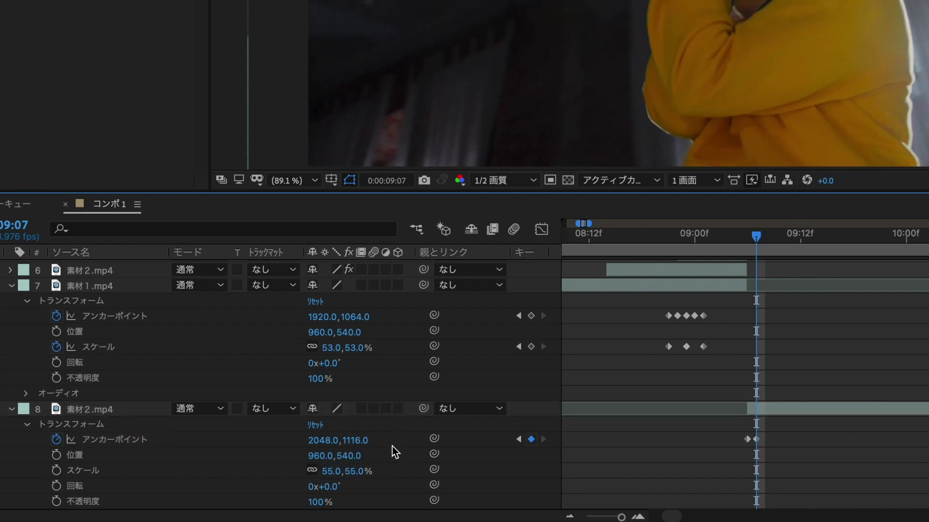
Step: Key layer 8's Anchor Point Y on following frames at 1102, about 1171, then back to 1080
{"action": "left_click_drag", "start_coordinate": [360, 443], "coordinate": [403, 441]}
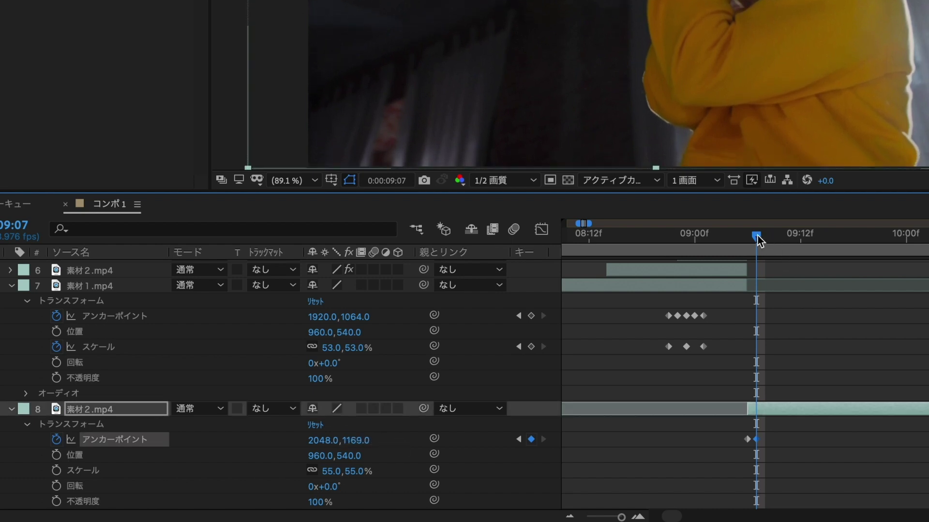
{"action": "key", "text": "Page_Down"}
{"action": "left_click_drag", "start_coordinate": [356, 440], "coordinate": [298, 441]}
{"action": "left_click", "coordinate": [566, 363]}
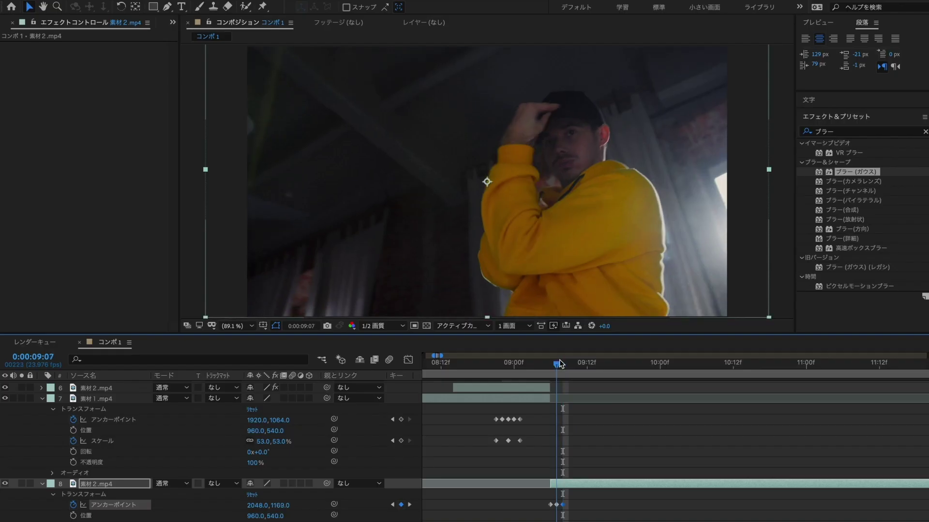
{"action": "left_click_drag", "start_coordinate": [567, 361], "coordinate": [569, 363]}
{"action": "left_click_drag", "start_coordinate": [298, 509], "coordinate": [324, 512]}
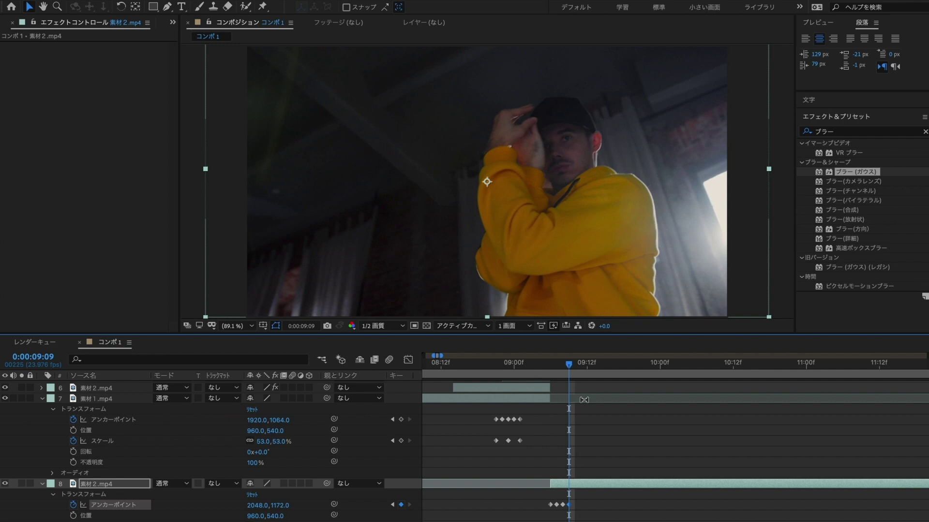
{"action": "left_click_drag", "start_coordinate": [572, 364], "coordinate": [575, 365]}
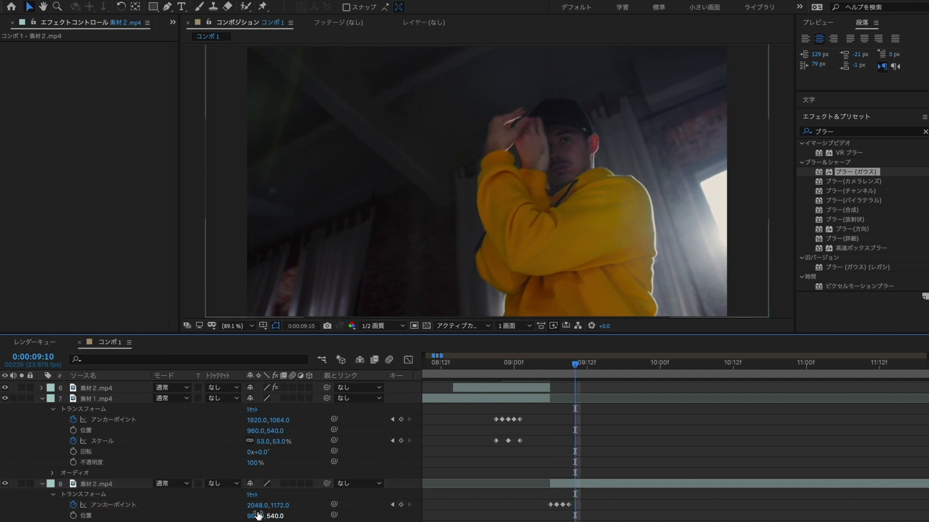
{"action": "left_click", "coordinate": [282, 504]}
{"action": "type", "text": "1080"}
{"action": "key", "text": "Return"}
Step: Review the shake and move layer 8's last anchor keyframe one frame later
{"action": "mouse_move", "coordinate": [548, 363]}
{"action": "left_mouse_down"}
{"action": "mouse_move", "coordinate": [495, 363]}
{"action": "mouse_move", "coordinate": [575, 366]}
{"action": "left_mouse_up"}
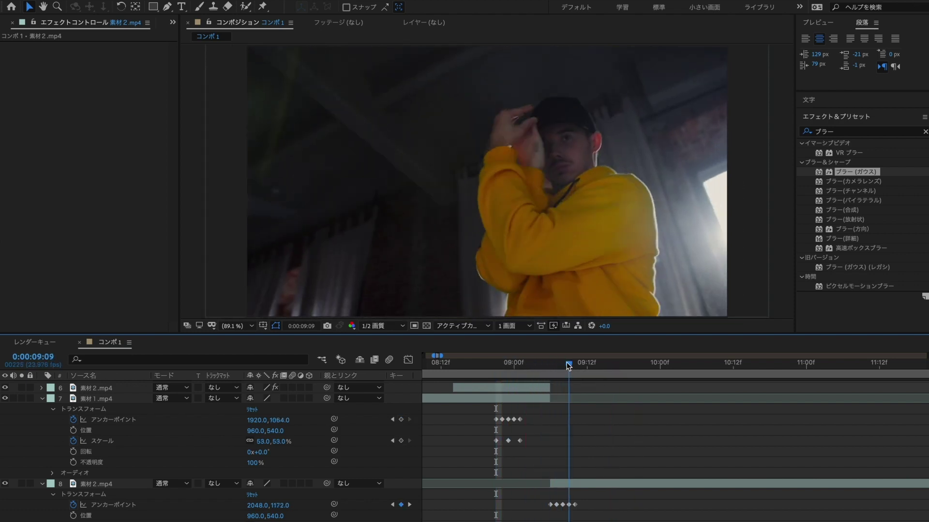
{"action": "left_click_drag", "start_coordinate": [576, 366], "coordinate": [571, 364]}
{"action": "mouse_move", "coordinate": [775, 441]}
{"action": "left_mouse_down"}
{"action": "mouse_move", "coordinate": [781, 447]}
{"action": "mouse_move", "coordinate": [777, 439]}
{"action": "left_mouse_up"}
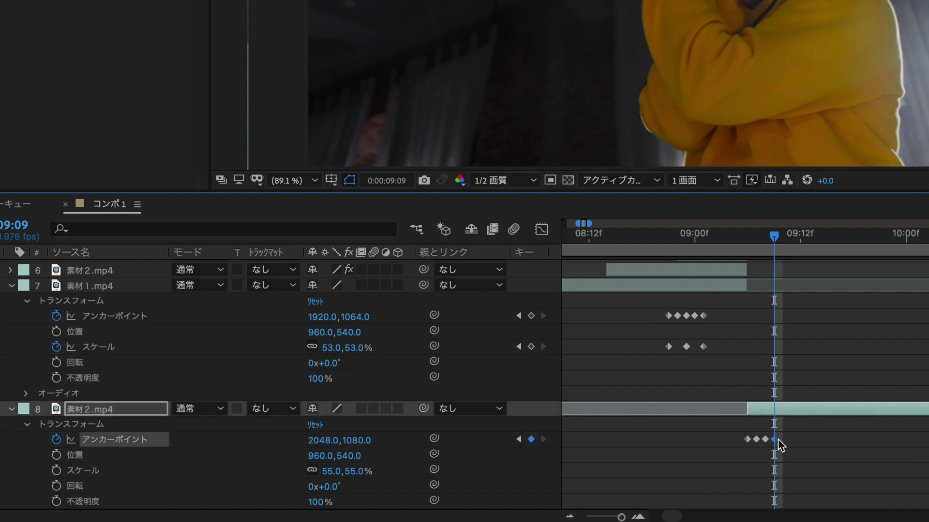
{"action": "left_click", "coordinate": [788, 453]}
{"action": "key", "text": "minus"}
Step: Preview the transition from 0:00:08:01 and collapse layer 7's transform properties
{"action": "scroll", "coordinate": [788, 454], "scroll_direction": "up", "scroll_amount": 2}
{"action": "left_click", "coordinate": [794, 228]}
{"action": "key", "text": "space"}
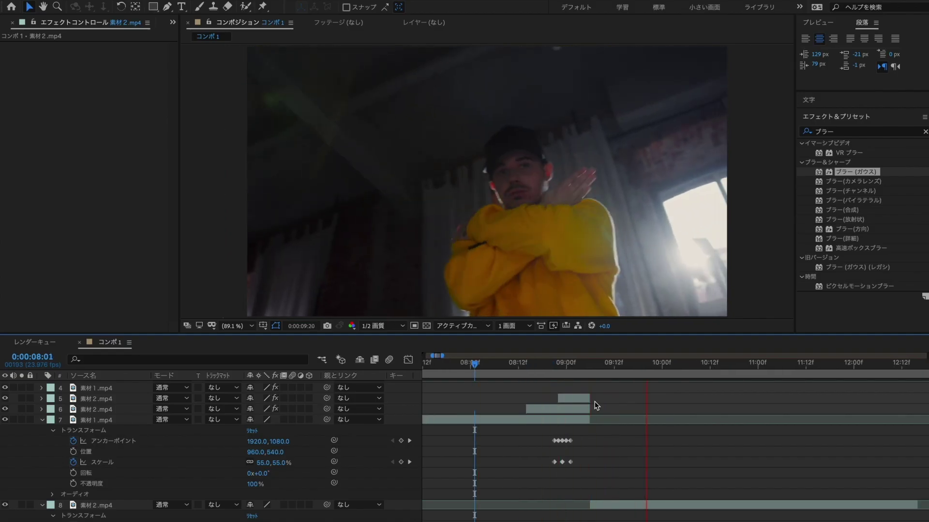
{"action": "key", "text": "space"}
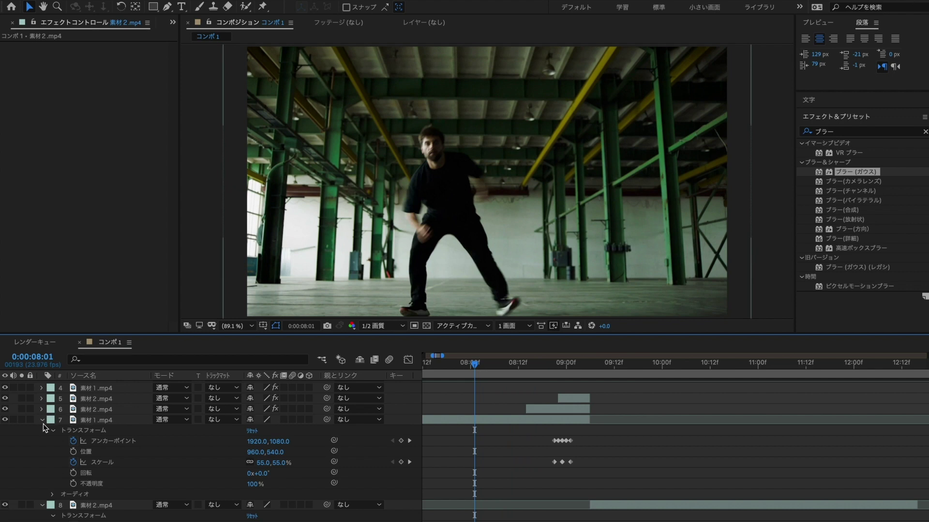
{"action": "left_click", "coordinate": [42, 420]}
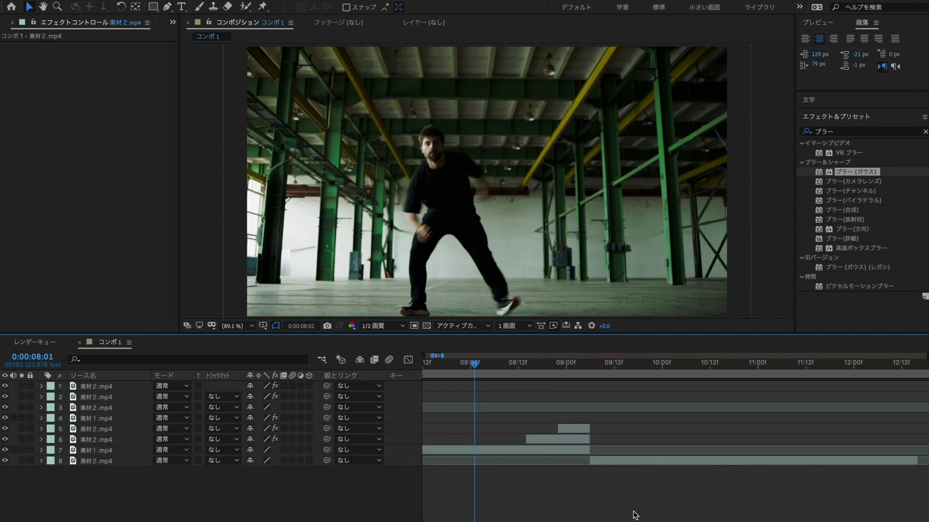